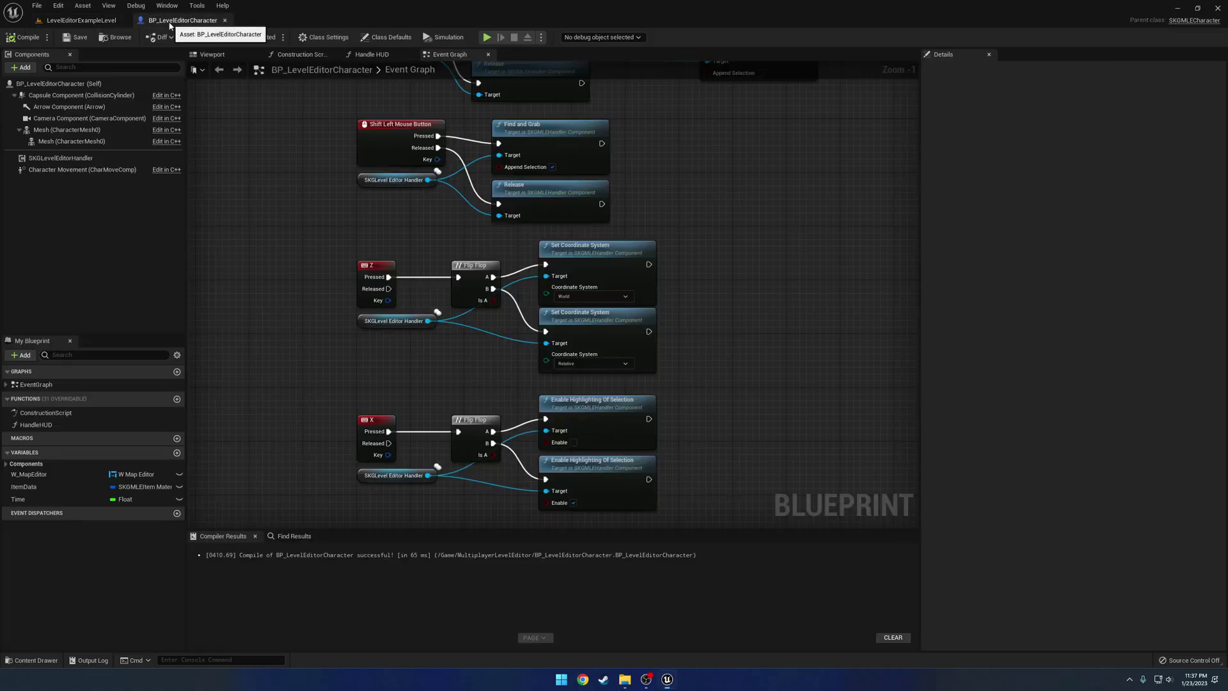
Examine the undo, redo, Y, copy, paste and delete key events in the BP_LevelEditorCharacter event graph
scroll(309, 153, "down", 3)
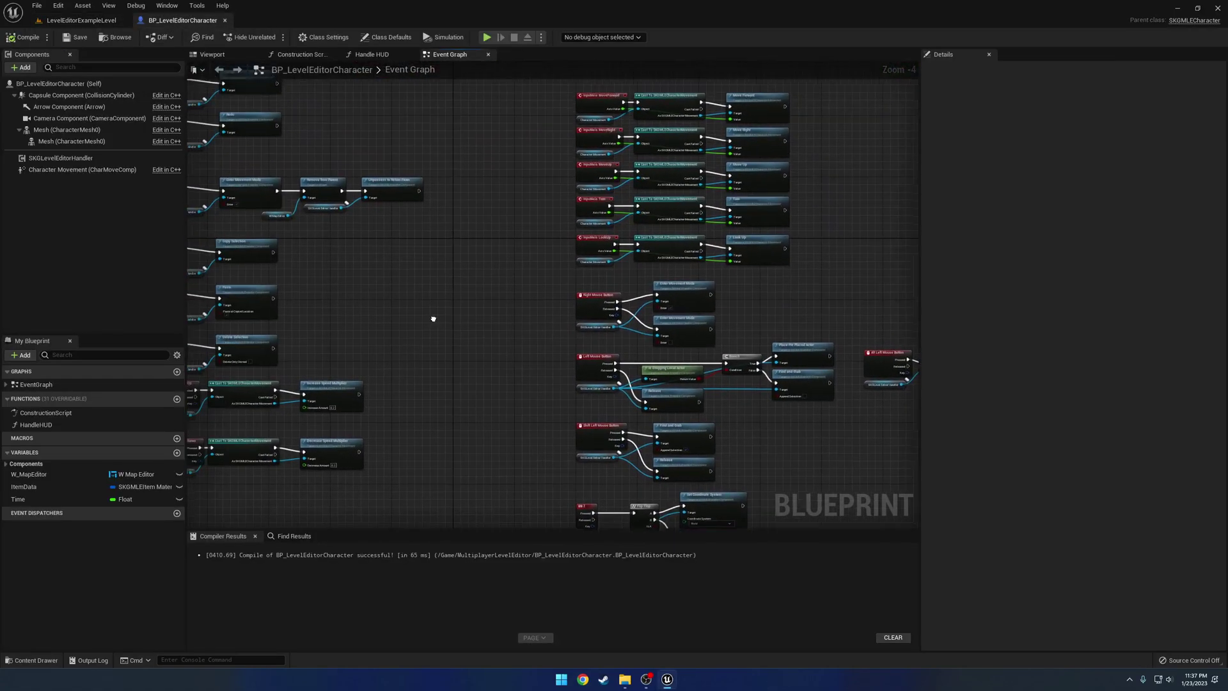
scroll(527, 259, "up", 4)
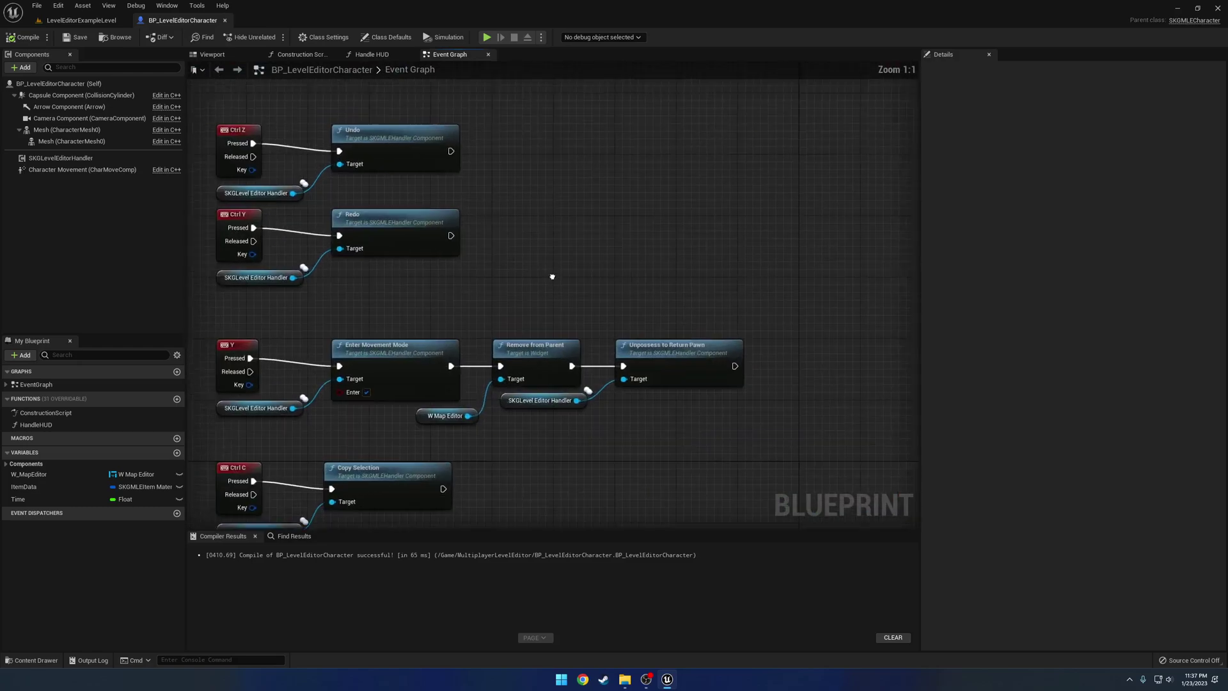
right_click_drag(659, 191, 700, 289)
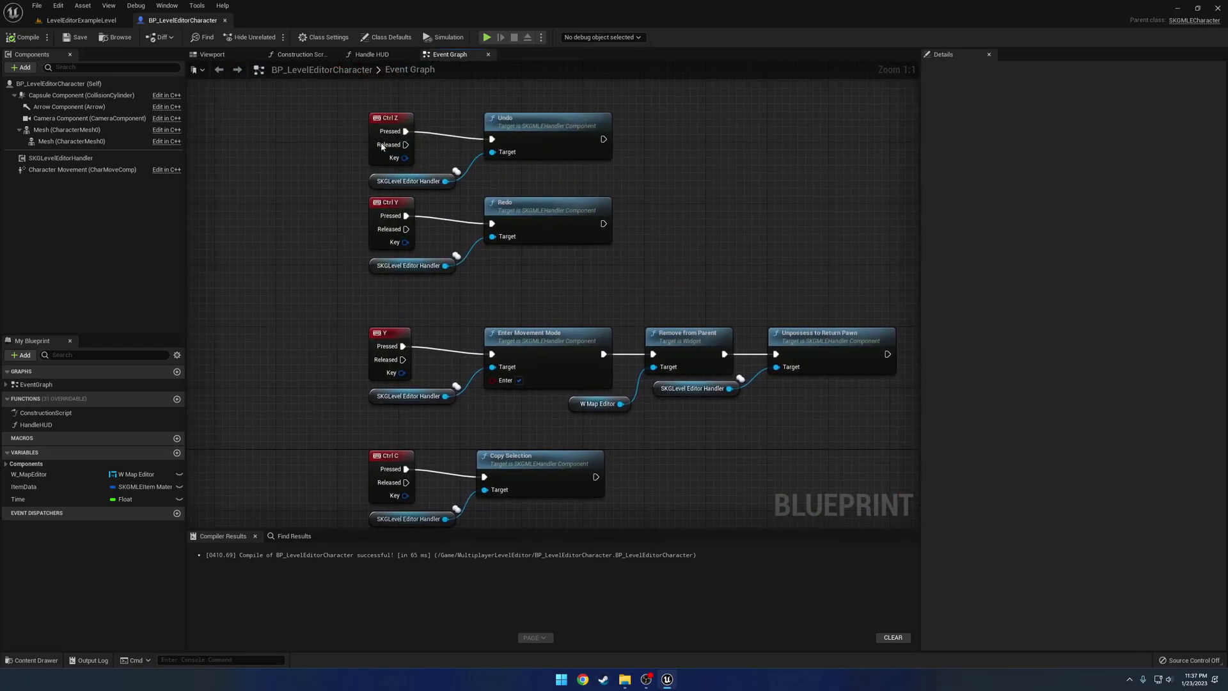
right_click_drag(495, 315, 489, 182)
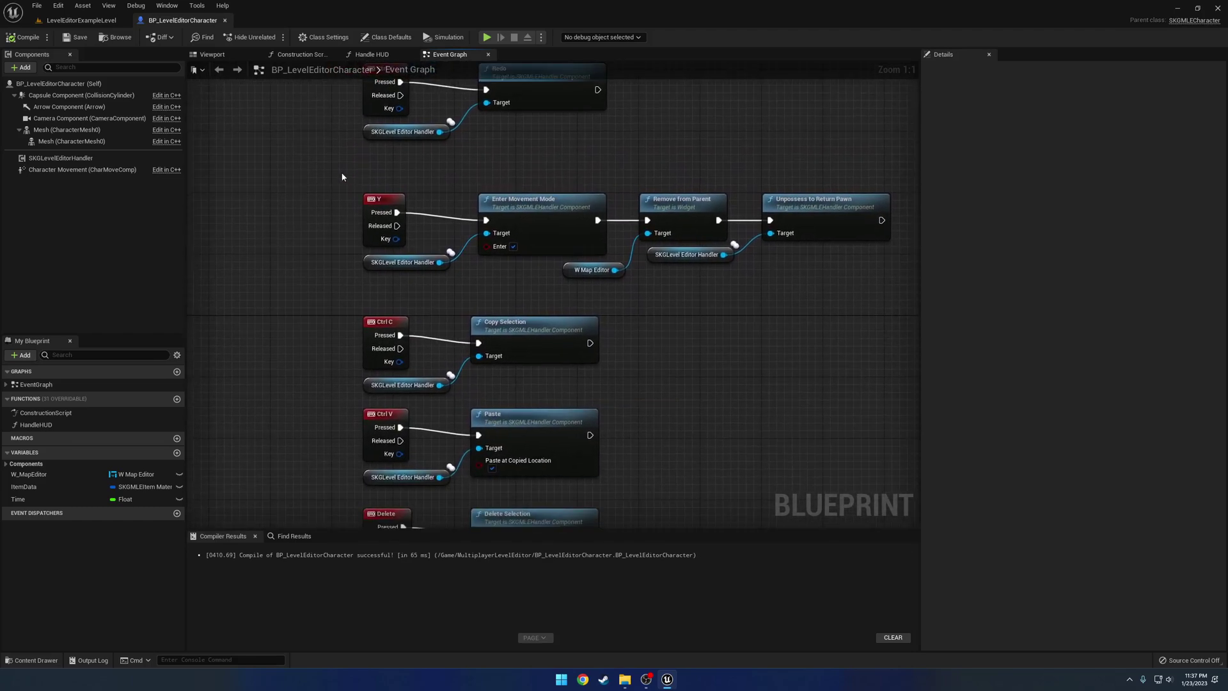
right_click_drag(342, 178, 332, 124)
left_click_drag(332, 125, 422, 193)
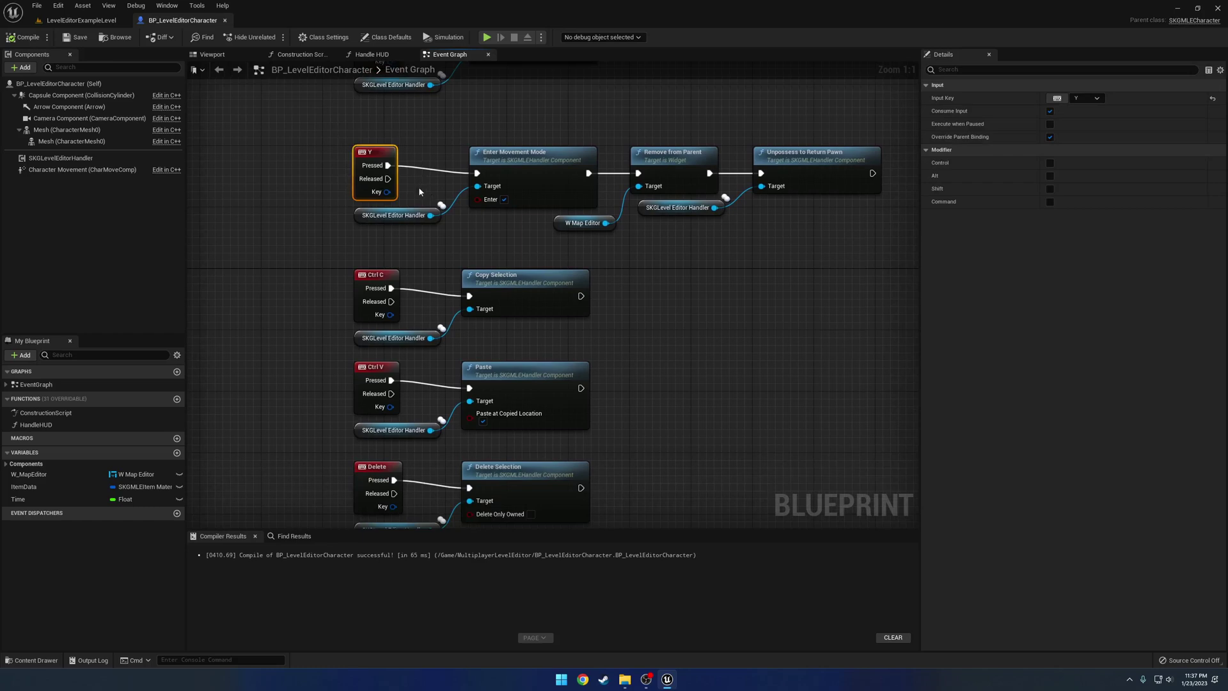
right_click_drag(421, 190, 409, 141)
left_click_drag(298, 202, 410, 353)
right_click_drag(410, 353, 405, 225)
right_click_drag(318, 282, 294, 256)
Play the example level and add the cube and arm blocks of the structure to a multiple selection
left_click(90, 21)
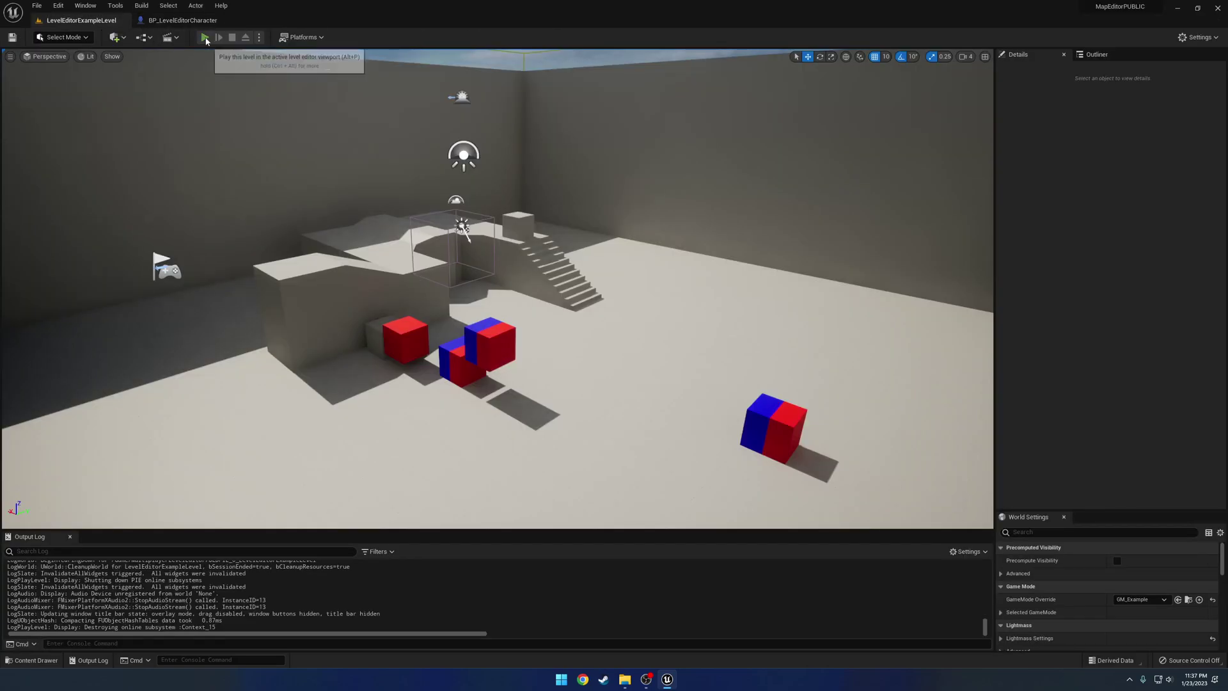
left_click(205, 37)
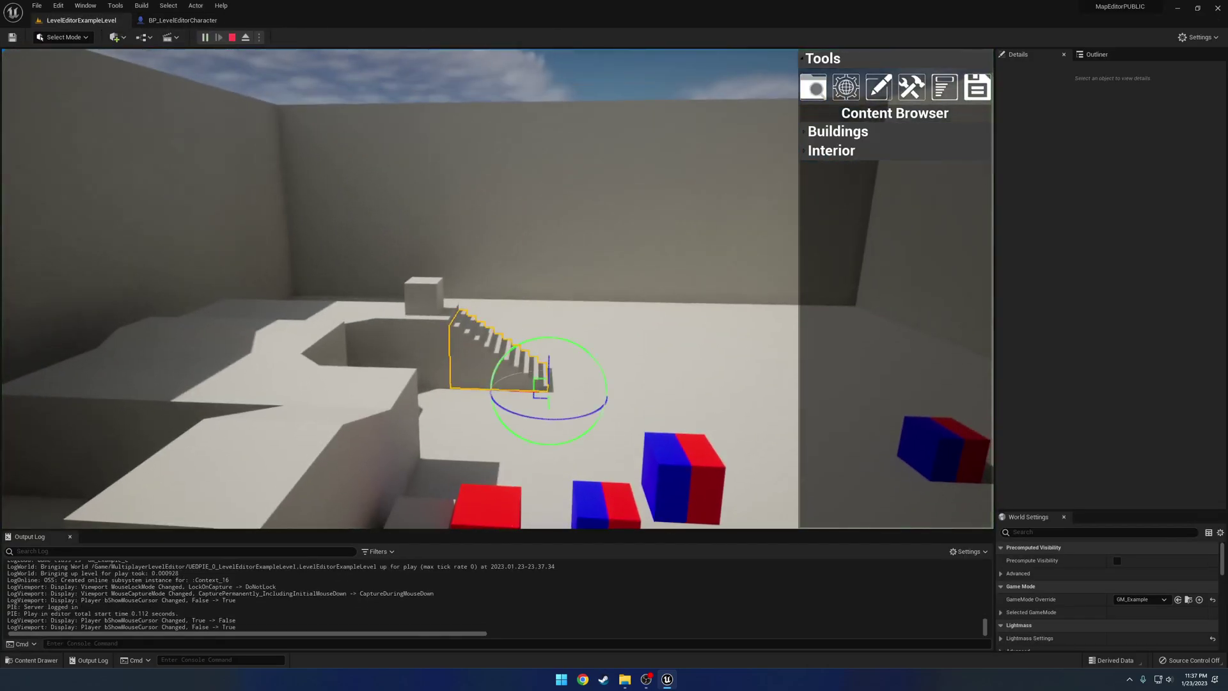
right_click_drag(519, 324, 422, 336)
left_click(516, 342)
left_click(548, 310)
left_click(552, 238)
right_click_drag(653, 236, 745, 243)
left_click(370, 288)
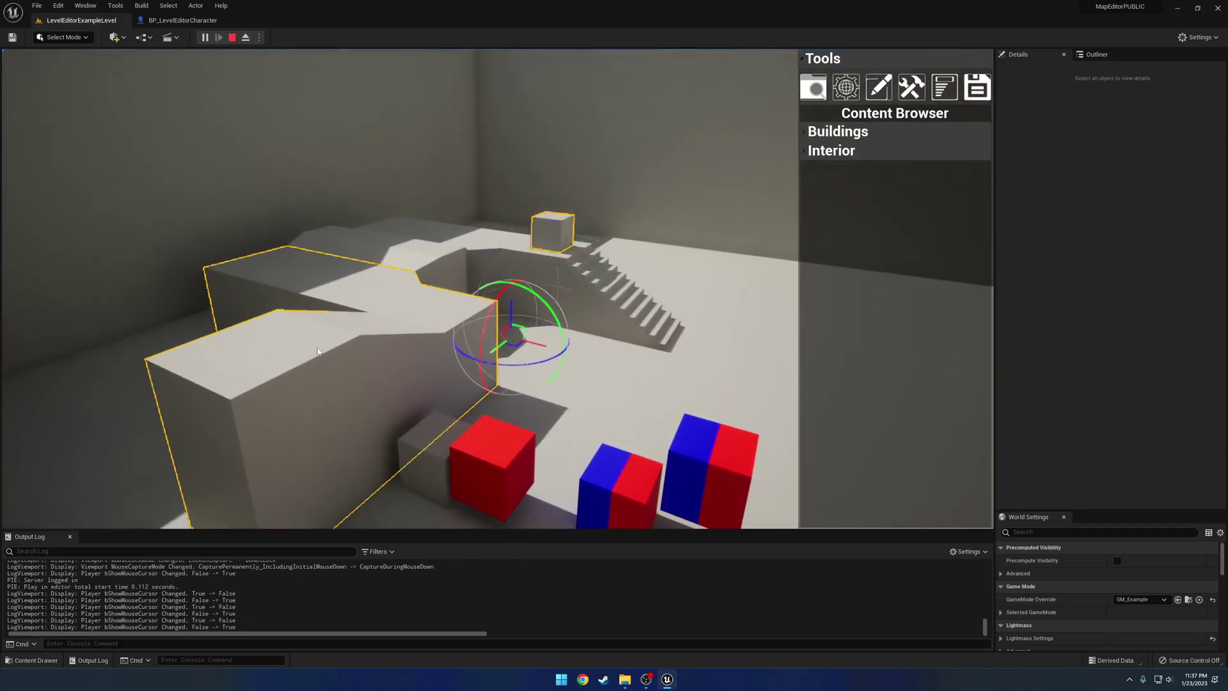
Complete the selection of the whole structure and raise it slightly off the floor
key("s")
key("a")
right_click_drag(519, 317, 561, 337)
mouse_move(527, 293)
left_mouse_down()
mouse_move(535, 204)
mouse_move(528, 278)
left_mouse_up()
key("a")
right_click_drag(528, 278, 578, 286)
key("w")
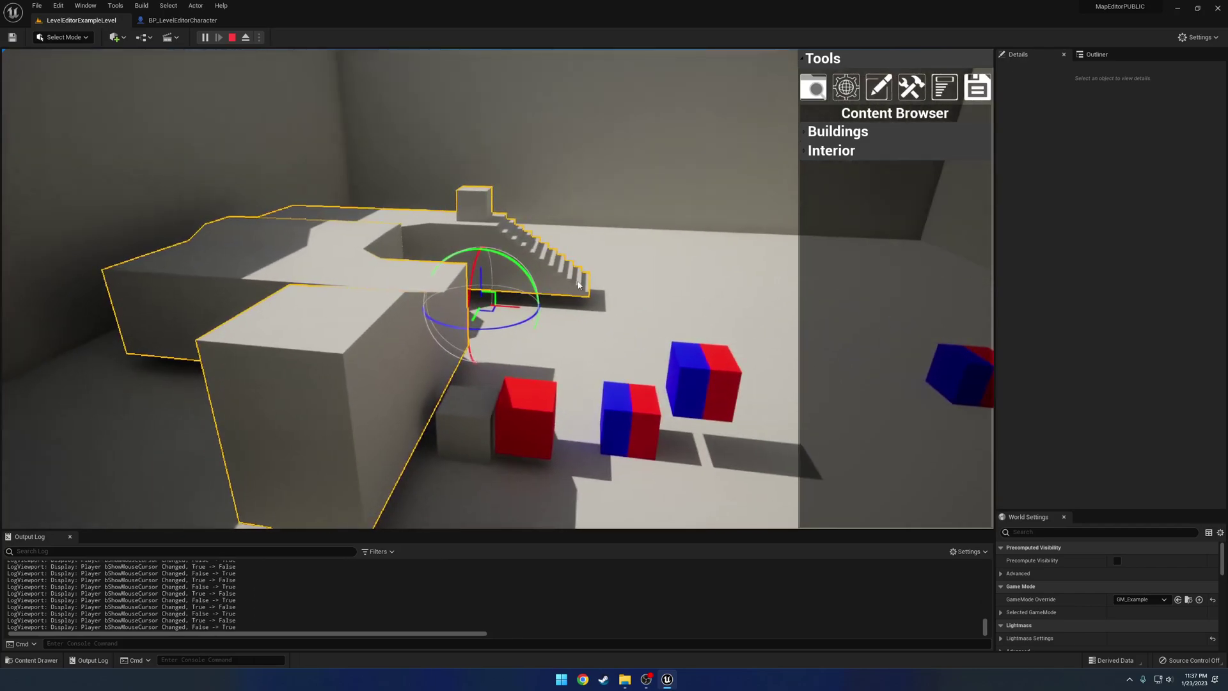
key("s")
right_click_drag(498, 304, 517, 304)
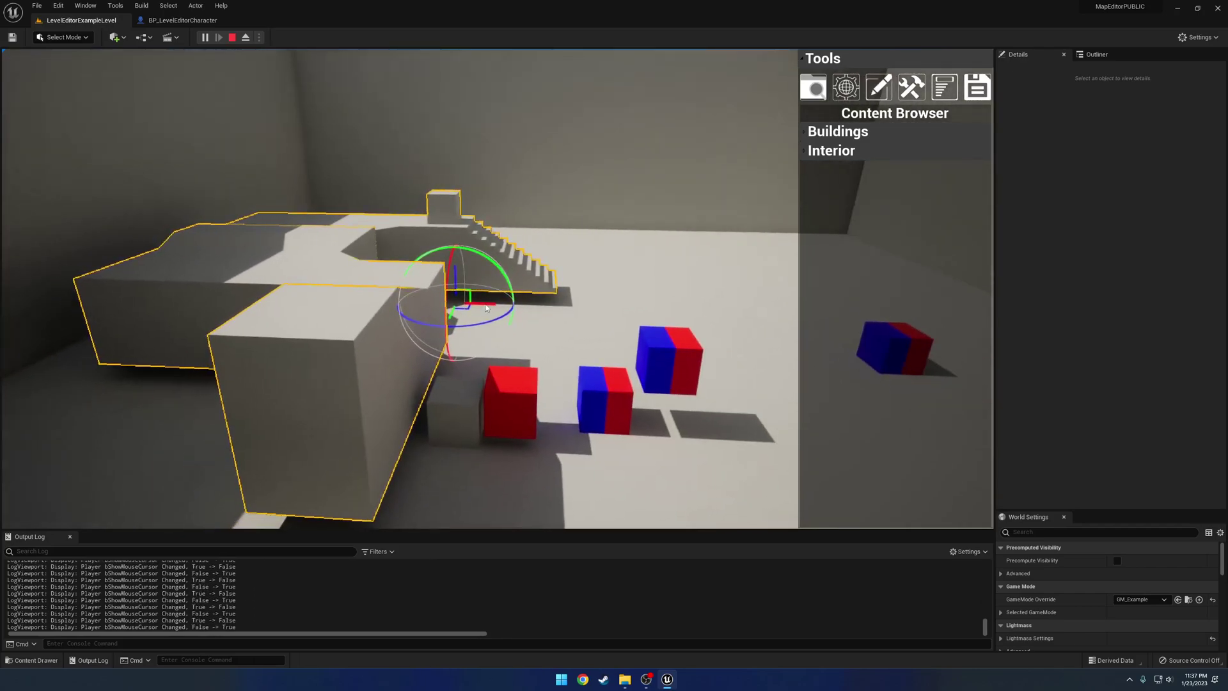
Duplicate the selected structure across the floor beyond the colored cubes and rotate the copy
left_click_drag(479, 307, 815, 271, "alt")
key("a")
right_click_drag(815, 270, 902, 272)
left_click_drag(592, 266, 698, 238)
key("d")
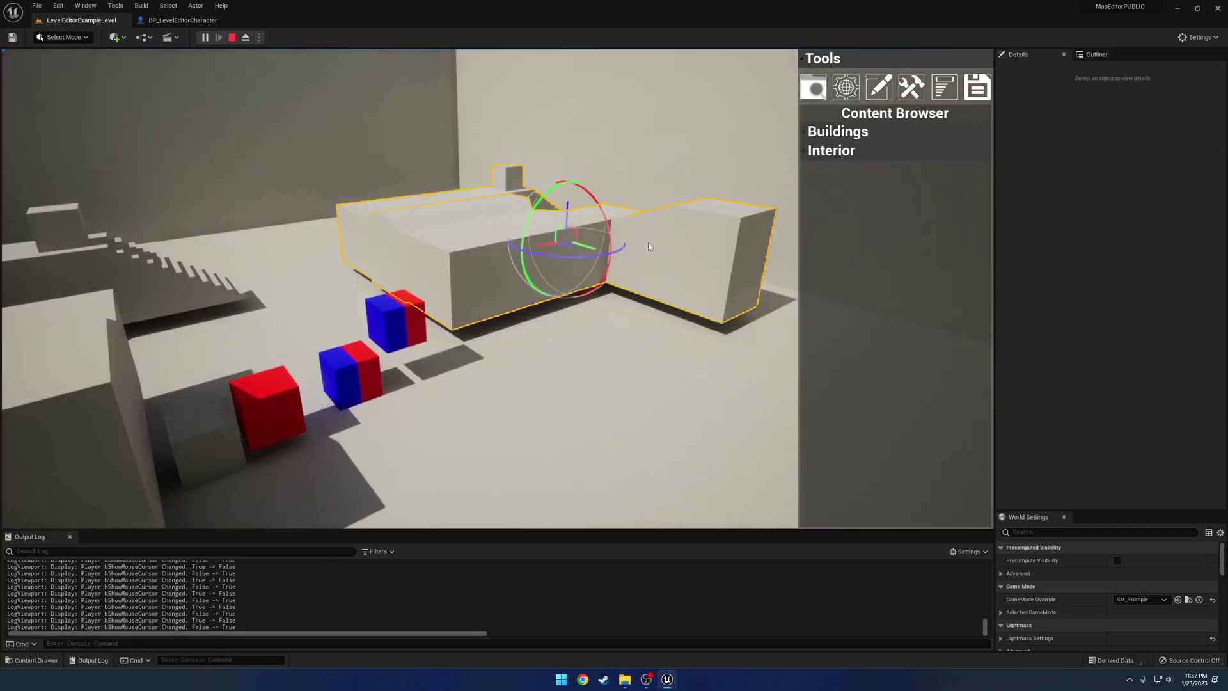
Duplicate the rotated structure once more and end the play session
left_click(623, 320)
left_click_drag(538, 250, 255, 163, "alt")
right_click_drag(256, 163, 189, 168)
key("Escape")
Restart the play session, move and rotate the staircase, and undo those transformations
key("alt+p")
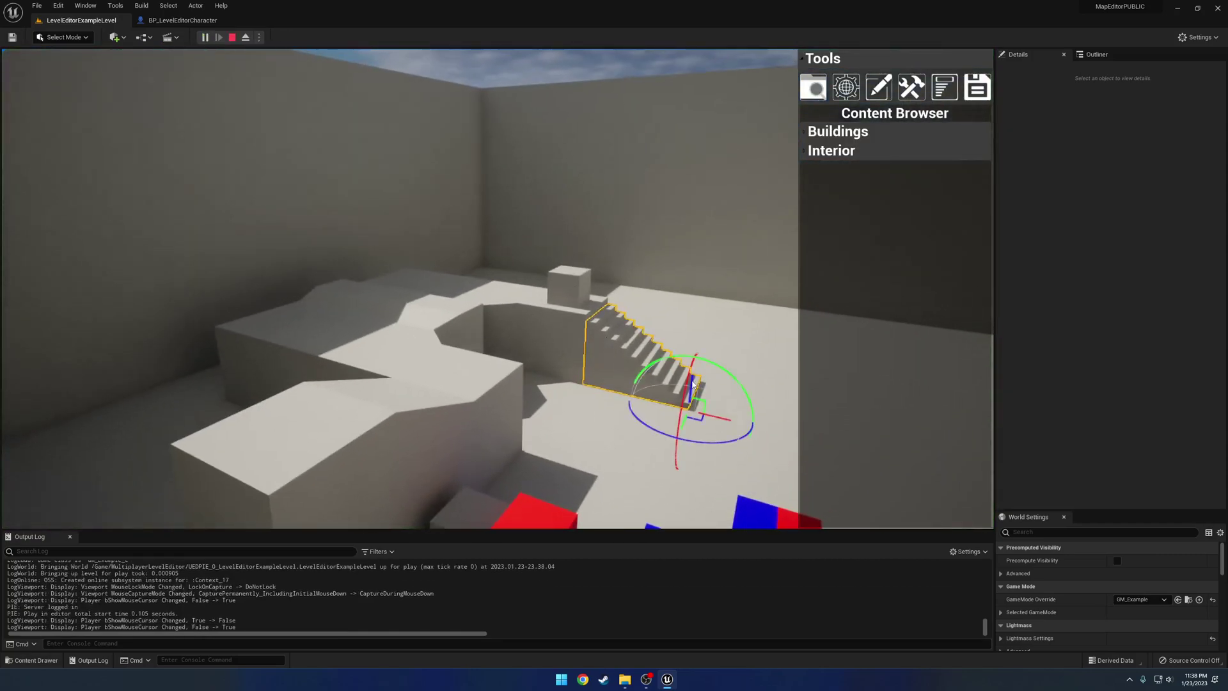
left_click_drag(692, 382, 613, 205)
key("ctrl+z")
key("ctrl+z")
key("ctrl+z")
key("ctrl+z")
Redo the staircase transformations and undo them all again
key("ctrl+y")
key("ctrl+y")
key("ctrl+y")
key("ctrl+y")
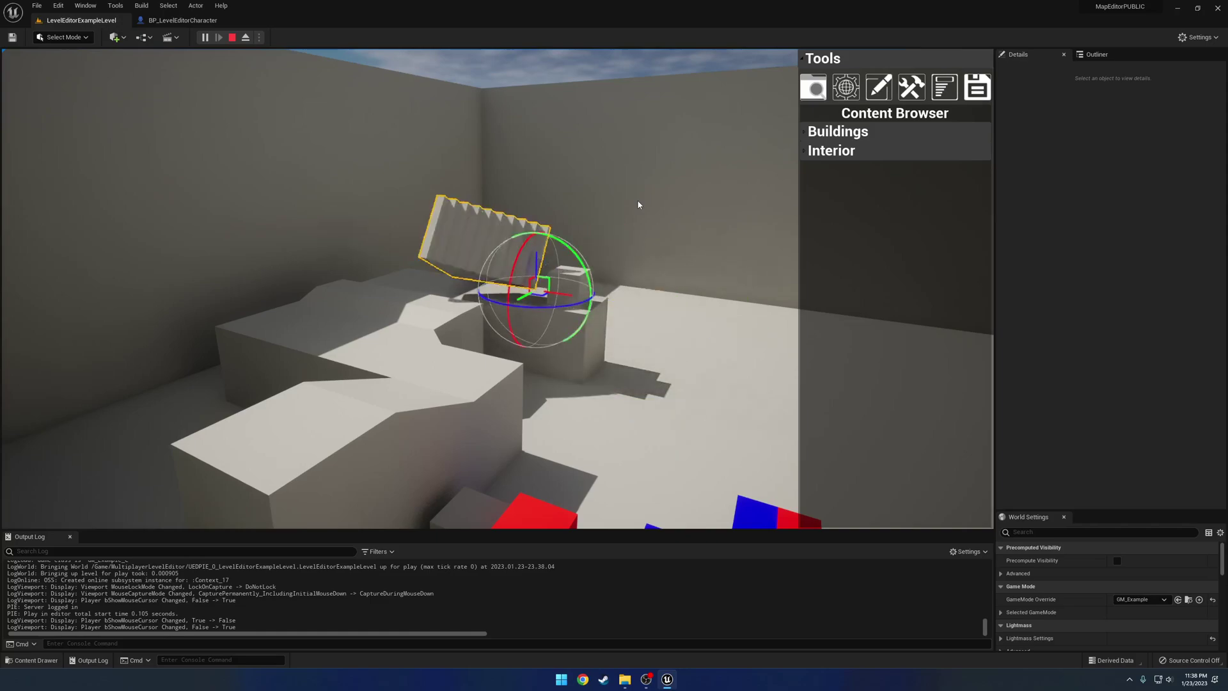
key("ctrl+z")
key("ctrl+z")
key("ctrl+z")
key("ctrl+z")
Delete the structure's curved pieces, the cube and the staircase, and end the play session
right_click_drag(613, 206, 540, 246)
key("s")
left_click(601, 253)
key("Delete")
left_click(649, 251)
key("Delete")
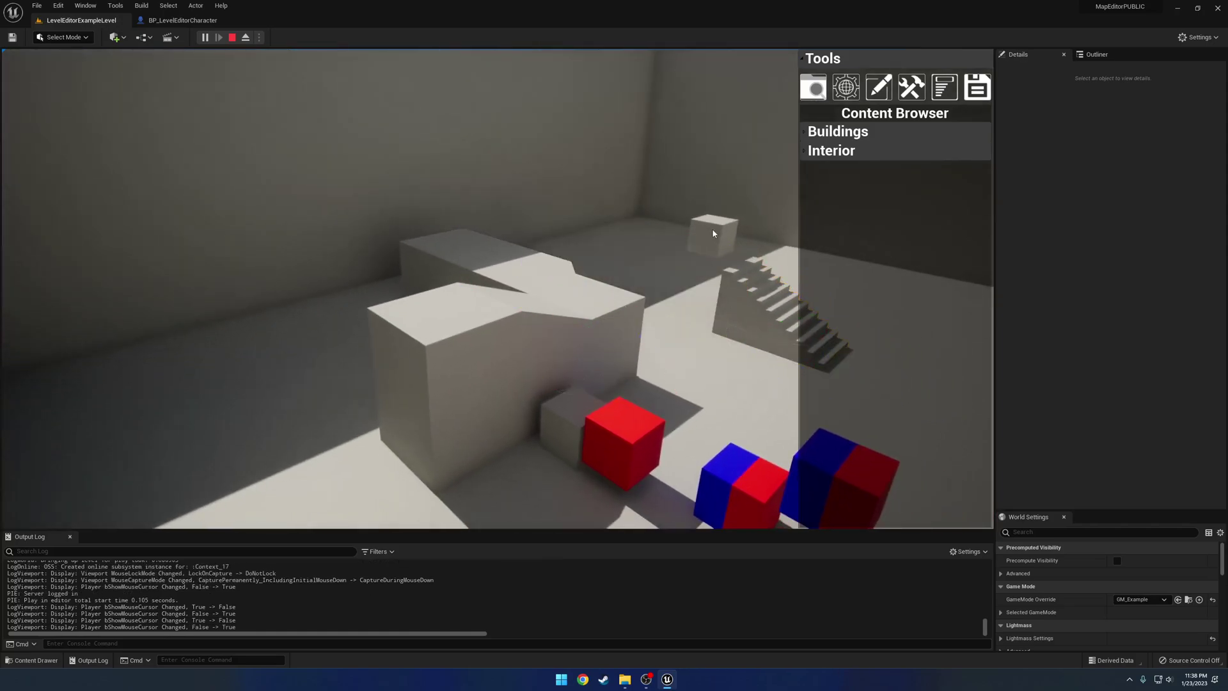
left_click(767, 320)
key("Delete")
mouse_move(693, 273)
right_mouse_down()
mouse_move(796, 275)
mouse_move(683, 267)
right_mouse_up()
key("a")
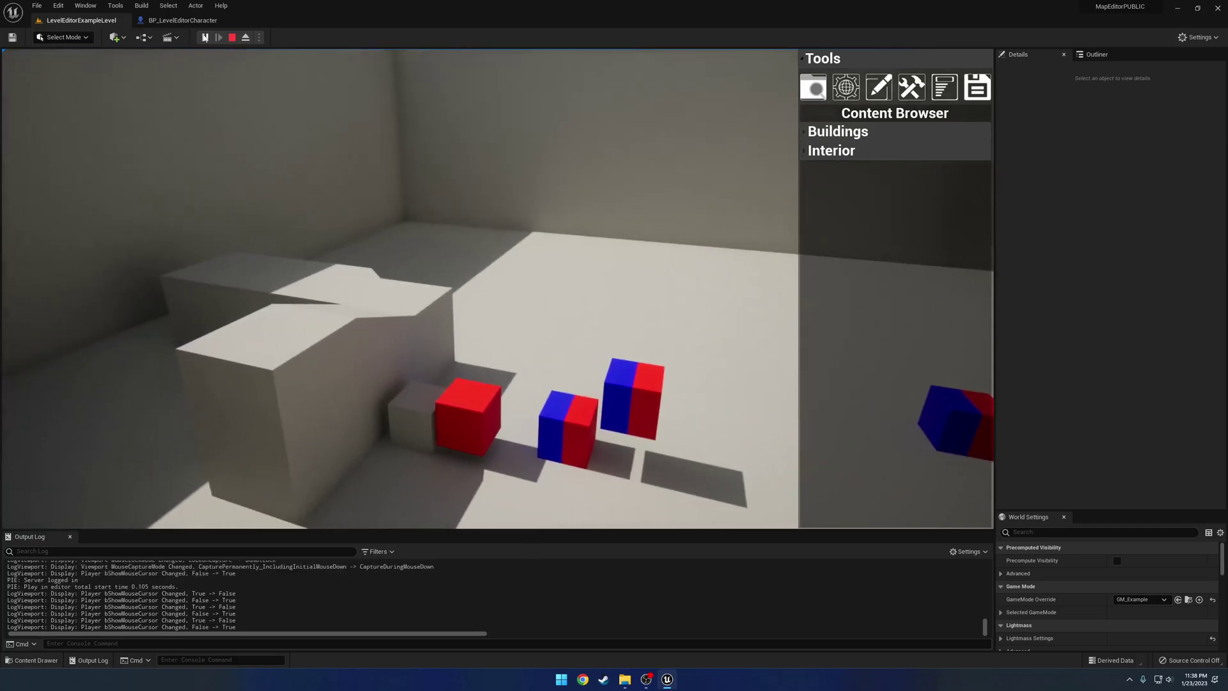
key("Escape")
Play the level again, fly the camera around the restored structure and stop the session
left_click(77, 21)
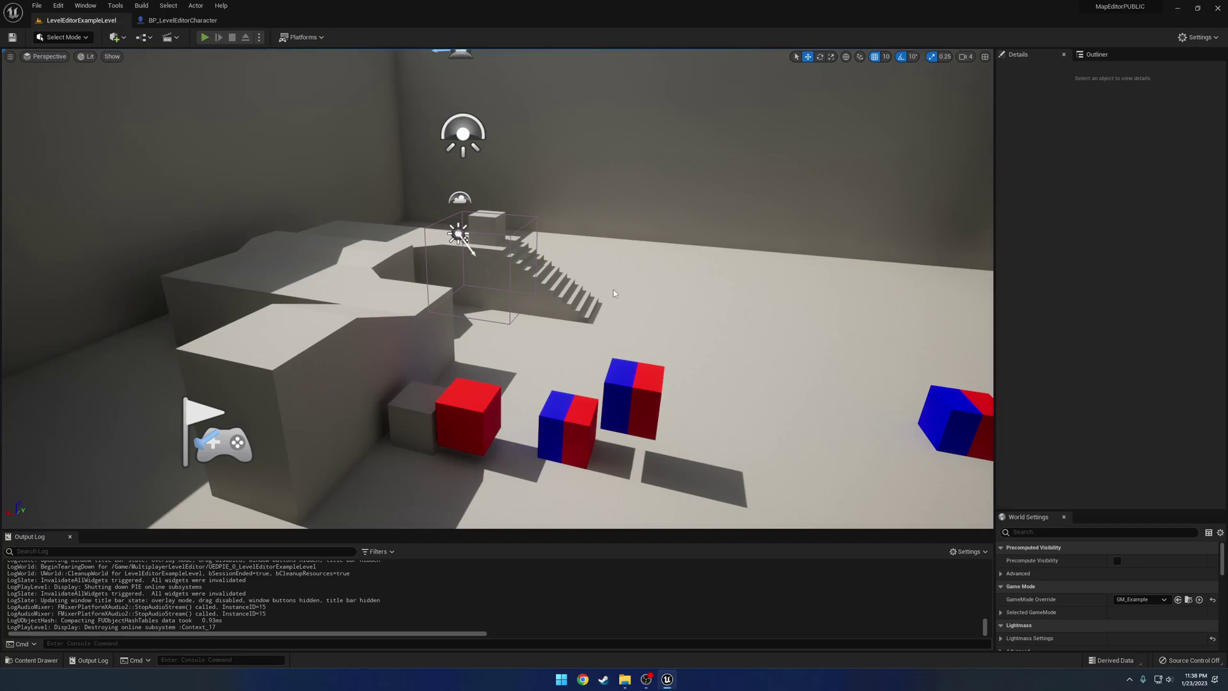
left_click(206, 38)
right_click_drag(613, 289, 5, 289)
key("d")
key("w")
key("w")
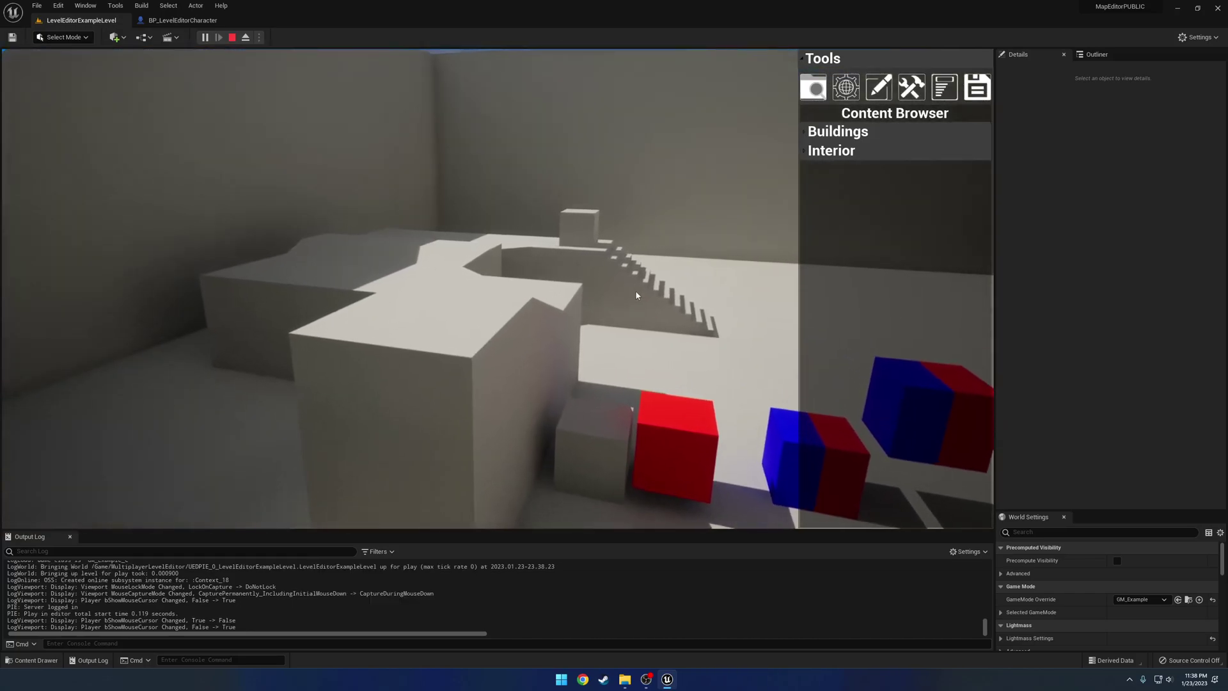
left_click(233, 37)
Examine the mouse button, coordinate system, selection highlighting and gizmo type events in the BP_LevelEditorCharacter graph
left_click(191, 20)
right_click_drag(599, 184, 302, 326)
scroll(332, 313, "up", 3)
right_click_drag(507, 468, 637, 215)
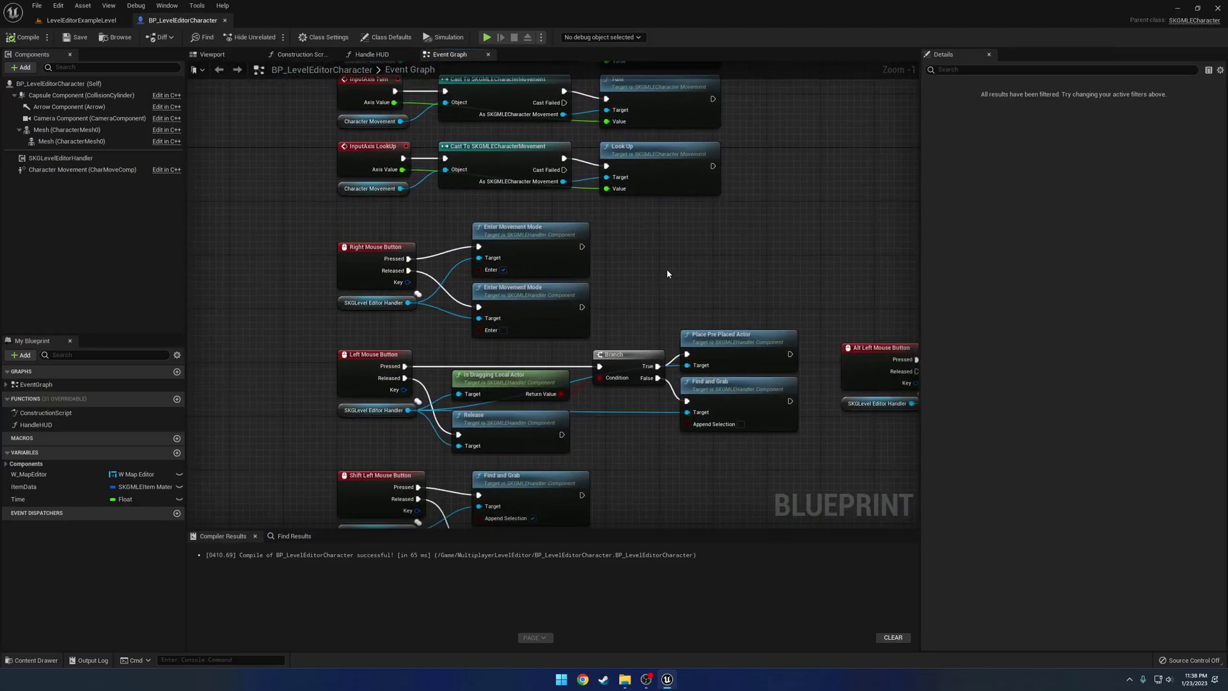
right_click_drag(667, 269, 598, 153)
scroll(801, 265, "down", 1)
right_click_drag(801, 265, 664, 186)
scroll(640, 222, "down", 1)
right_click_drag(621, 312, 654, 220)
scroll(655, 220, "up", 1)
right_click_drag(661, 273, 654, 193)
right_click_drag(646, 308, 617, 208)
Play the example level, select the cube above the staircase and rotate it
left_click(75, 19)
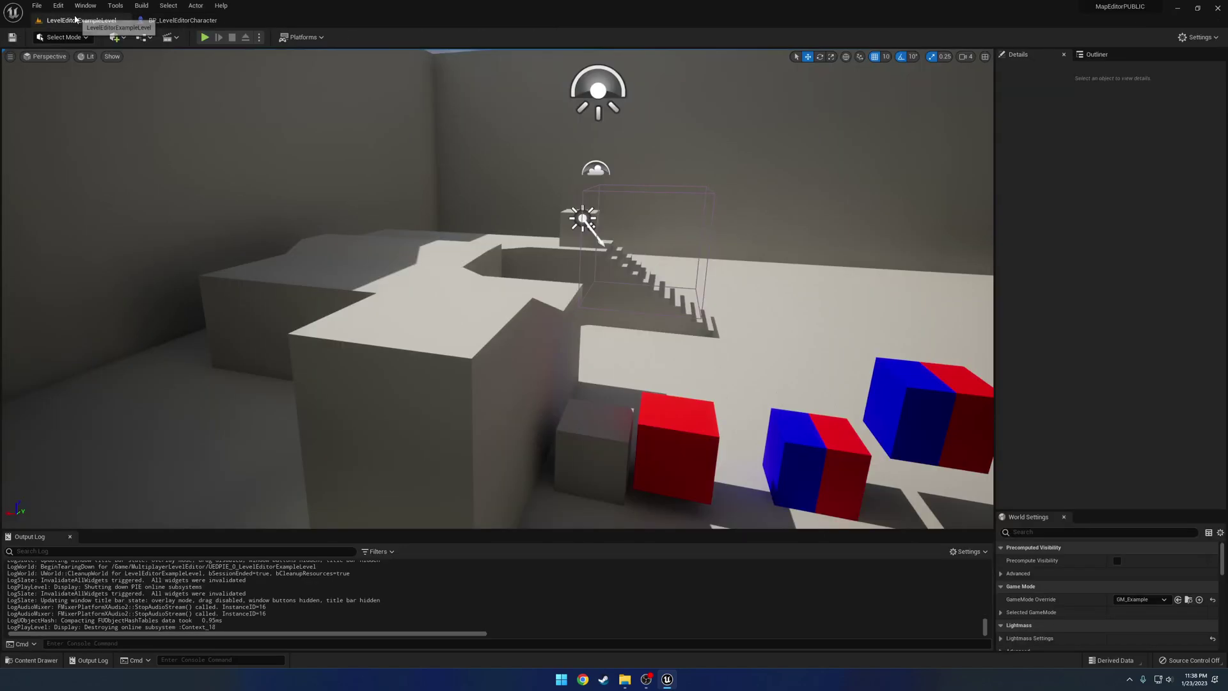
left_click(205, 38)
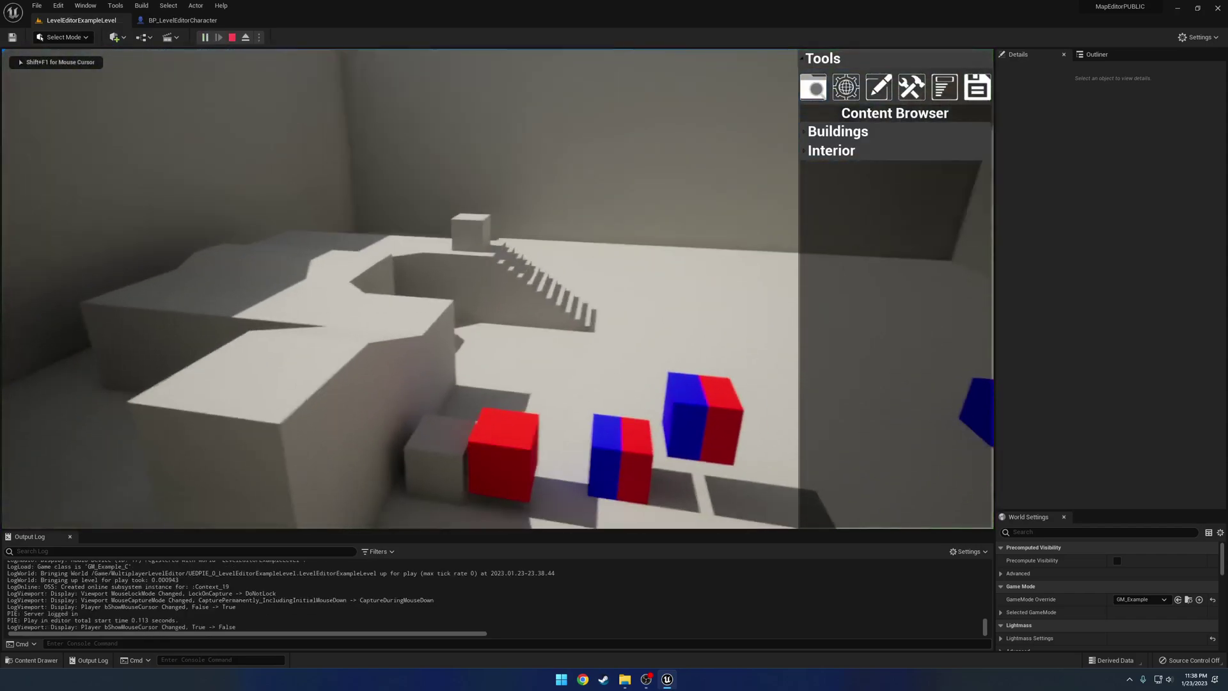
key("d")
right_click_drag(502, 251, 502, 250)
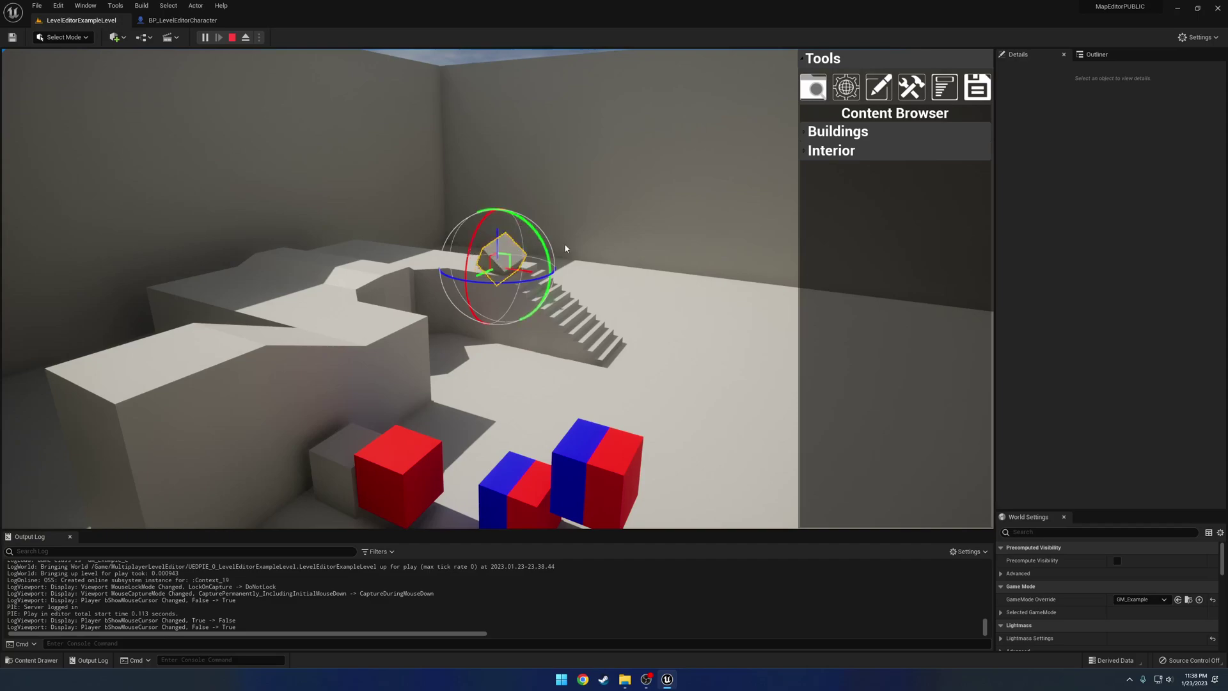
key("w")
right_click_drag(501, 269, 500, 268)
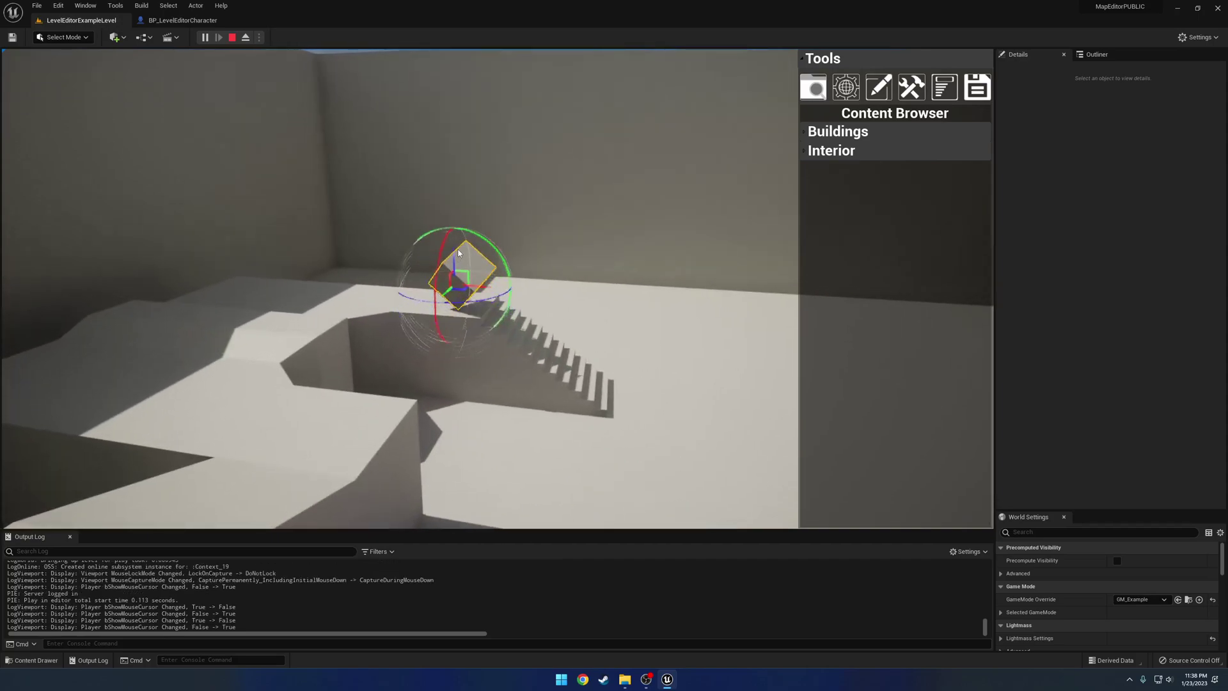
Raise the tilted cube along the world vertical axis, then move it with the gizmo in relative coordinates
left_click_drag(459, 247, 445, 172)
key("w")
right_click_drag(445, 172, 445, 172)
right_click_drag(520, 186, 521, 186)
right_click_drag(507, 227, 507, 227)
left_click_drag(513, 226, 402, 175)
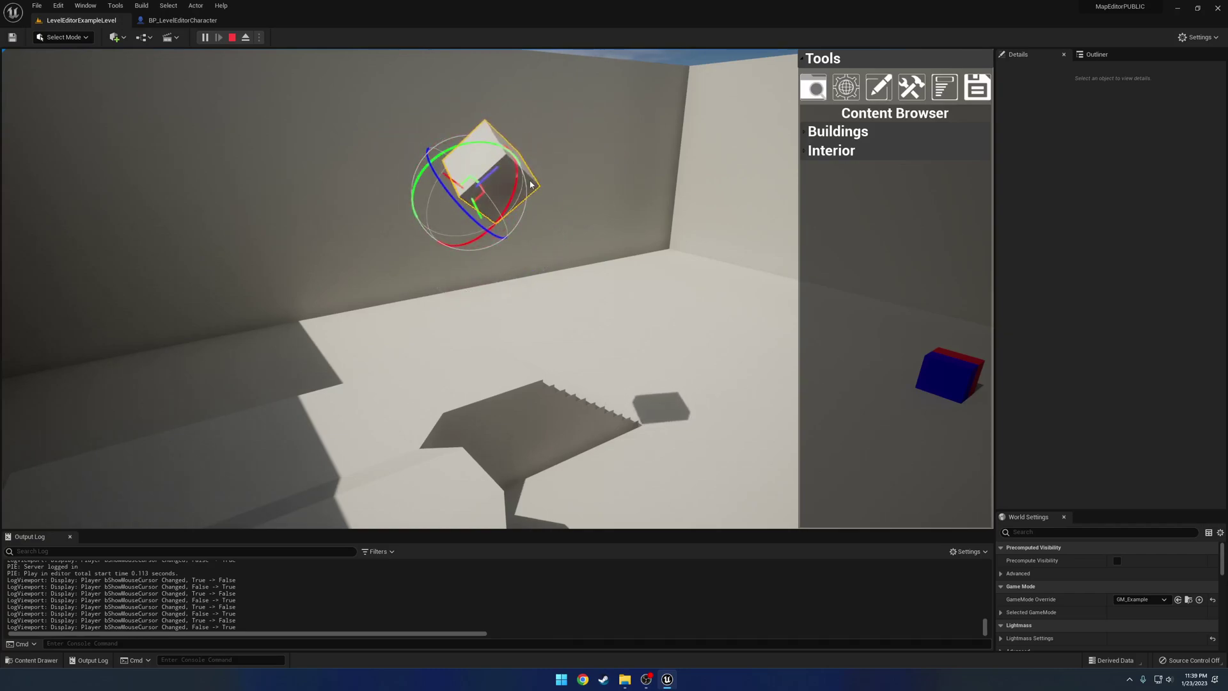
Return the gizmo to world coordinates and check the Enable Highlighting Of Selection event in BP_LevelEditorCharacter
key("a")
right_click_drag(512, 191, 538, 189)
key("d")
key("l")
key("l")
key("s")
key("d")
left_click(183, 21)
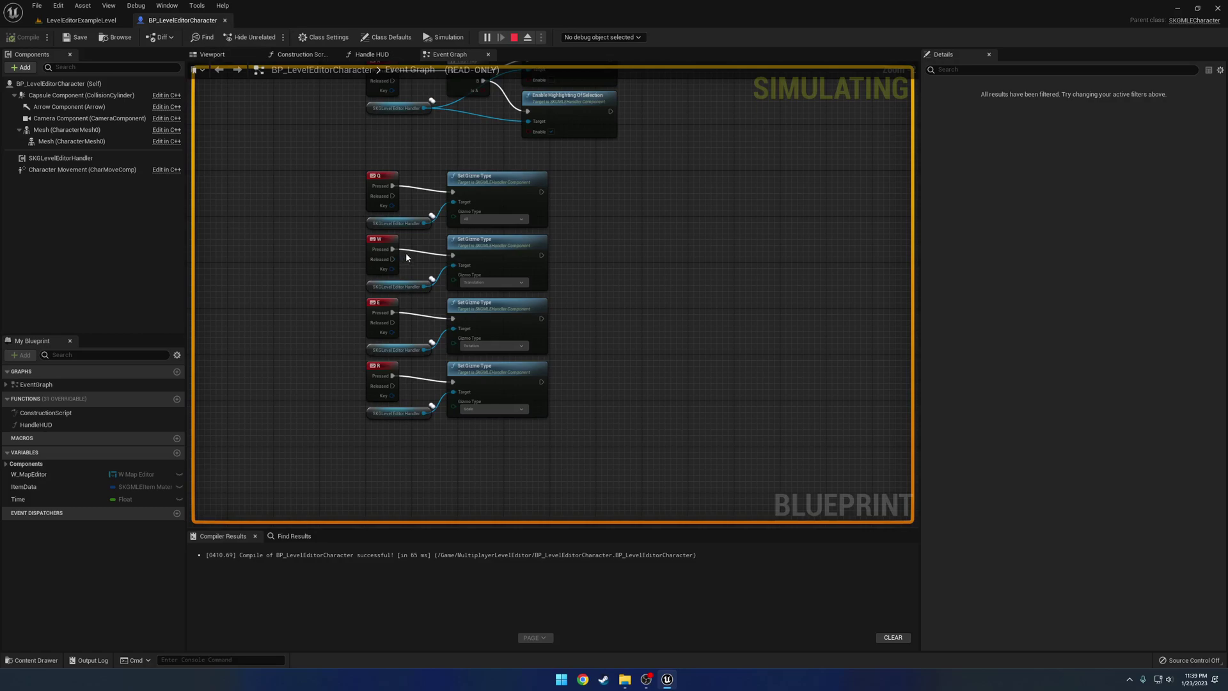
right_click_drag(419, 185, 425, 323)
left_click(101, 25)
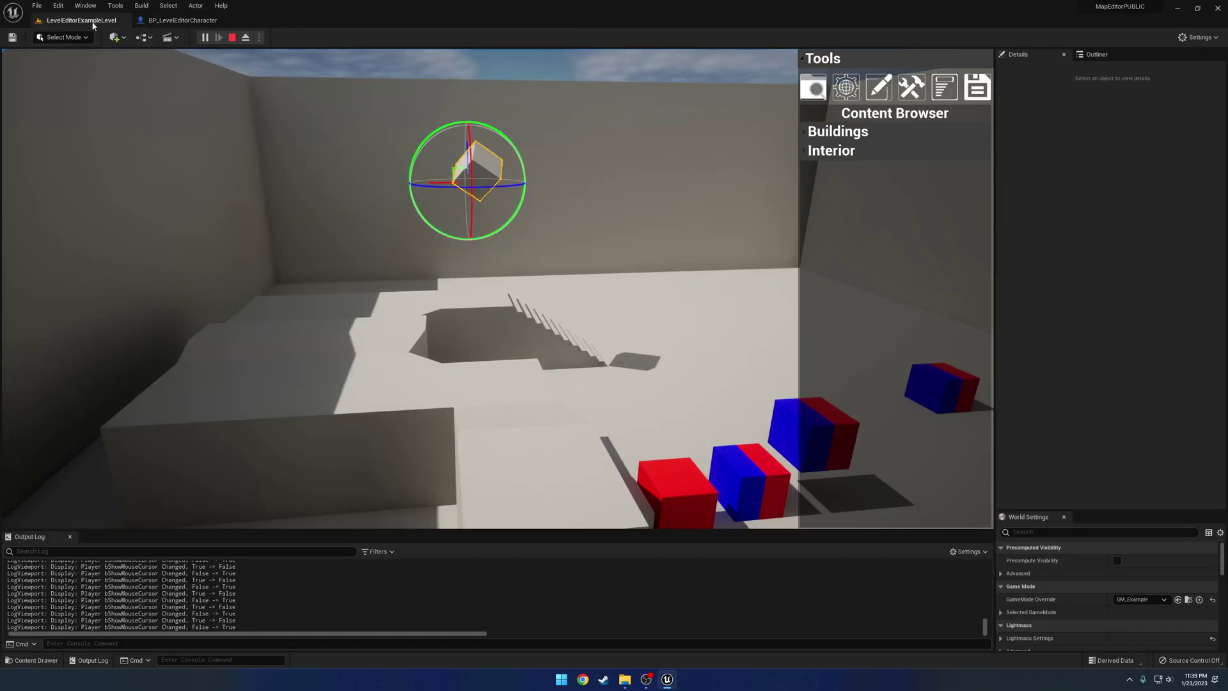
Disable selection highlighting, select different pieces of the structure and raise the rear arm block above the others
right_click_drag(269, 166, 269, 167)
right_click_drag(536, 176, 536, 177)
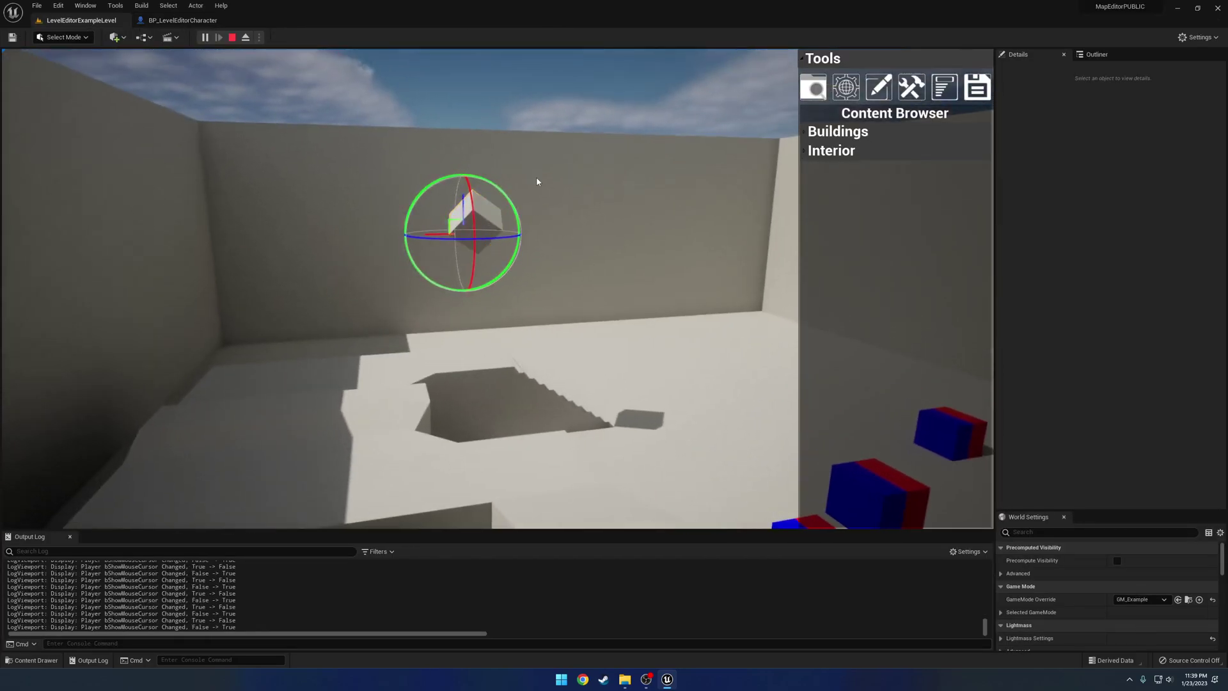
left_click(476, 412)
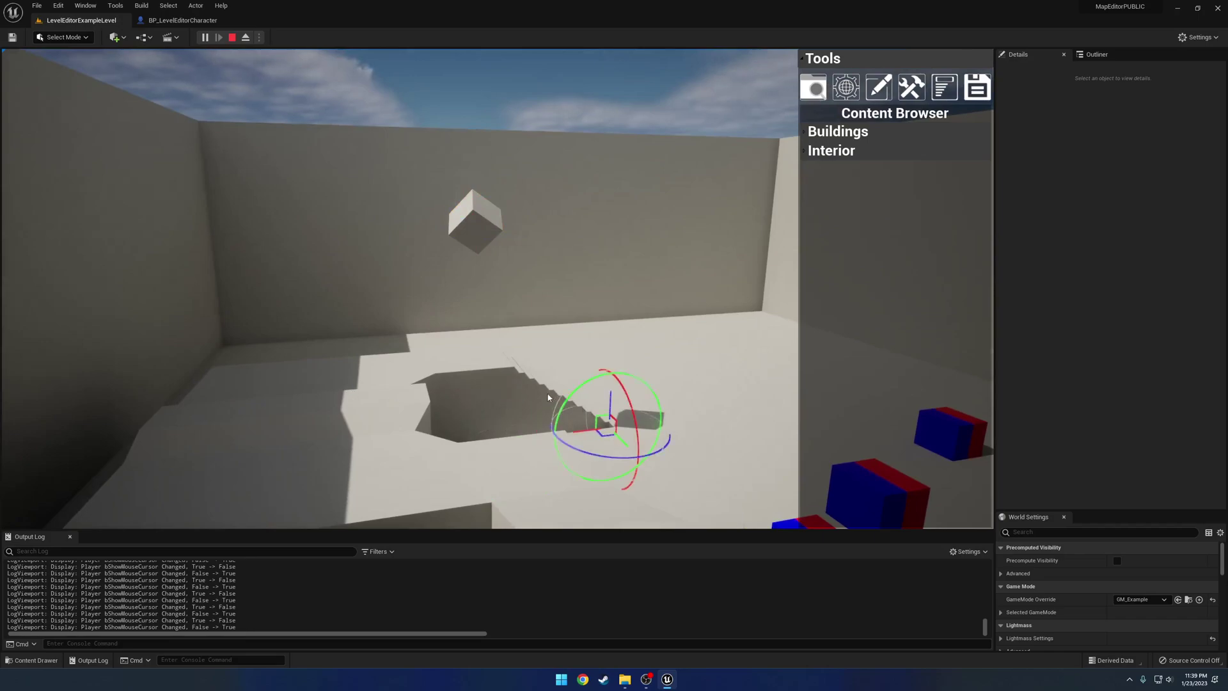
left_click(369, 368)
right_click_drag(369, 368, 368, 368)
left_click_drag(605, 376, 607, 286)
Check the Set Gizmo Type key events in the BP_LevelEditorCharacter graph and return to the running level
left_click(182, 21)
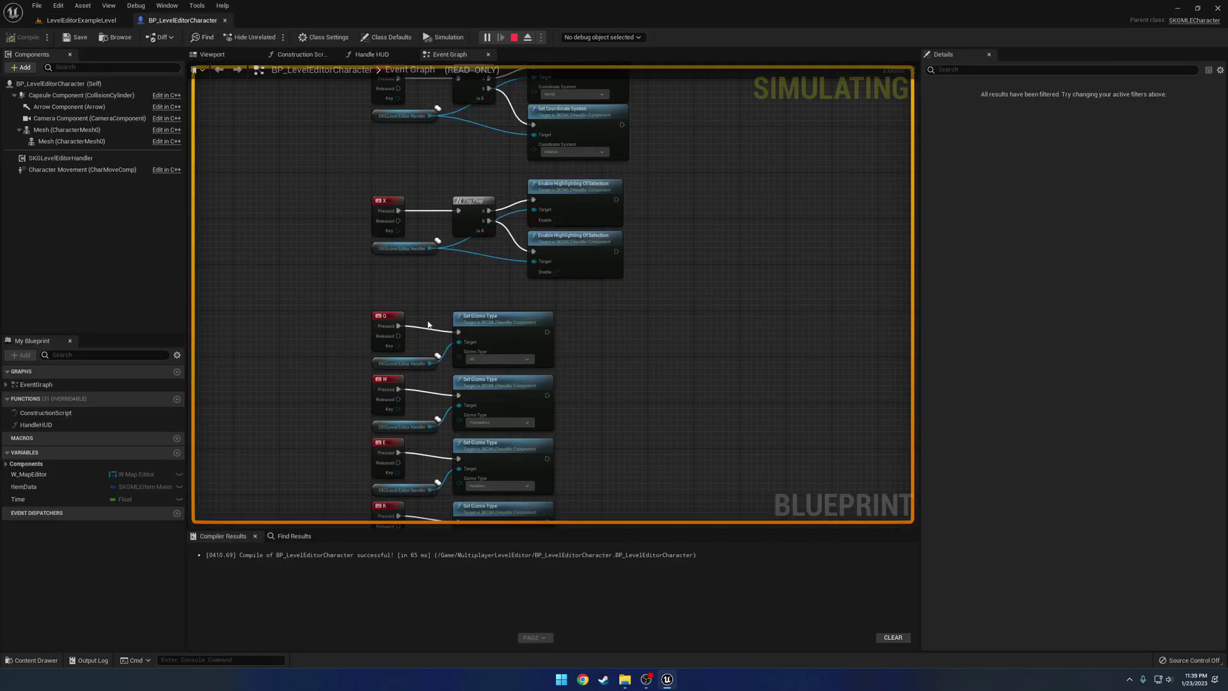
right_click_drag(431, 321, 443, 220)
left_click(65, 22)
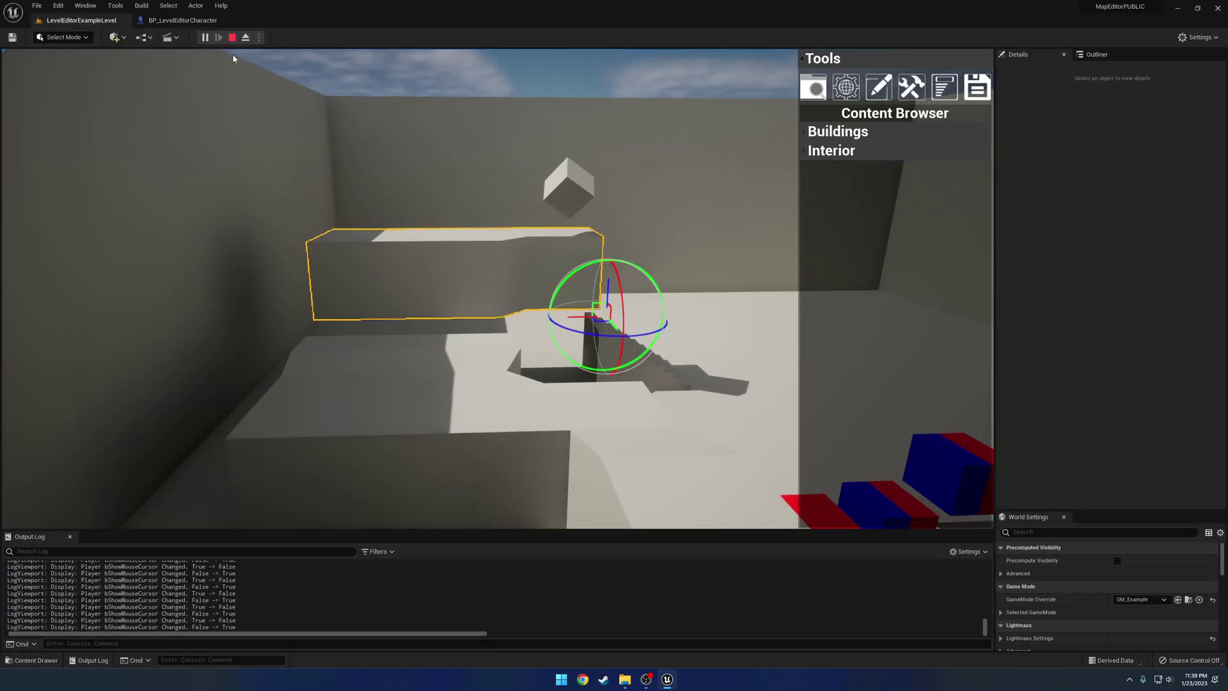
Transform the raised arm block using the separate gizmo types, finishing with the scale gizmo
right_click_drag(351, 153, 409, 198)
key("w")
right_click_drag(614, 282, 549, 299)
key("d")
left_click_drag(537, 312, 412, 279)
right_click_drag(412, 278, 386, 279)
right_click_drag(537, 312, 474, 272)
key("w")
left_click_drag(505, 280, 689, 181)
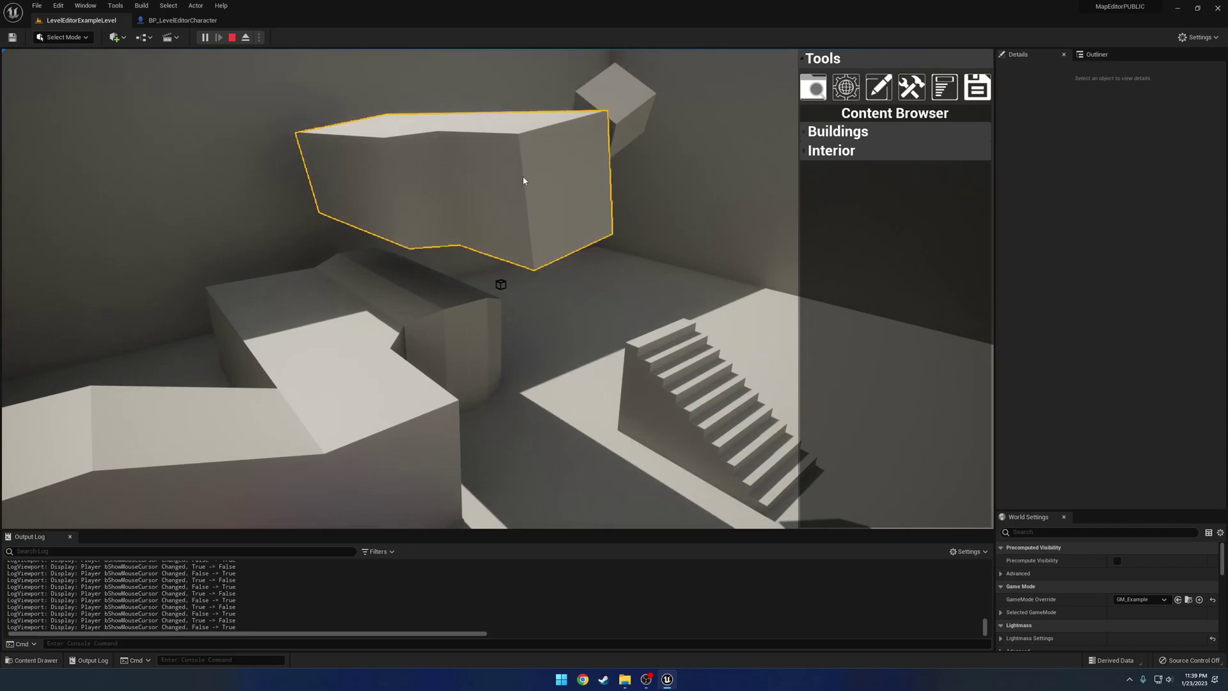
Set the arm block's Z scale to 3 in the in-game details and end the play session
left_click(873, 90)
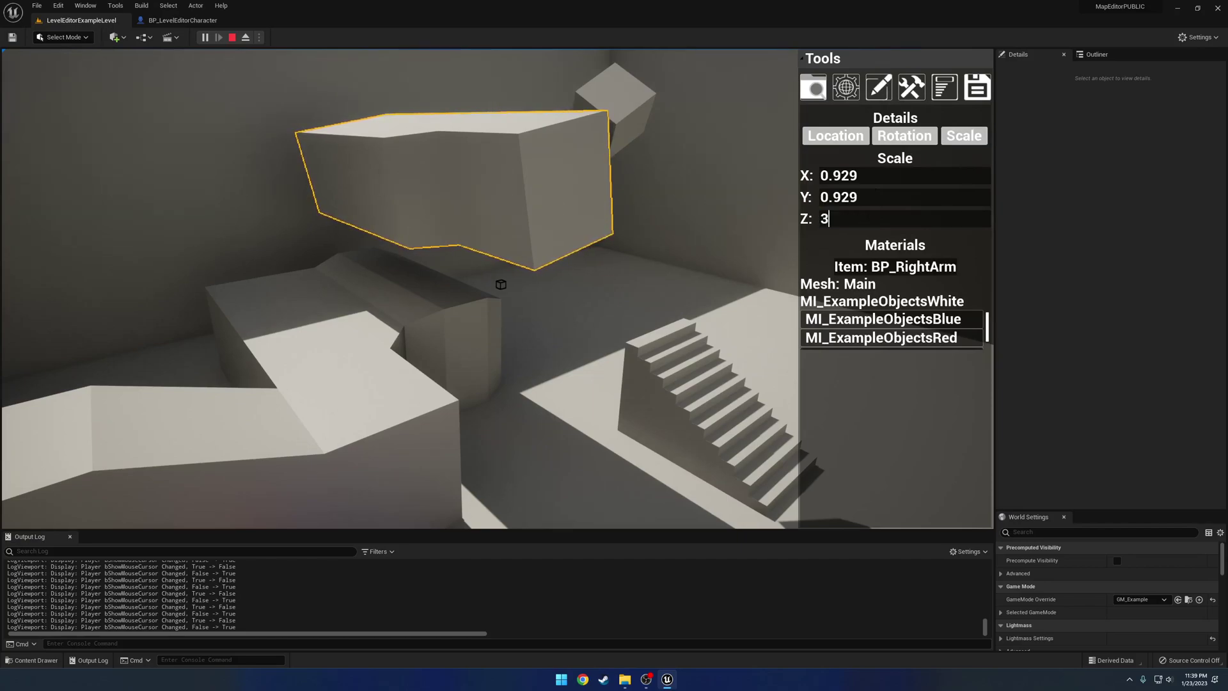
key("Return")
key("s")
right_click_drag(691, 192, 666, 100)
key("Escape")
Examine the remaining input events farther along the BP_LevelEditorCharacter event graph
left_click(182, 20)
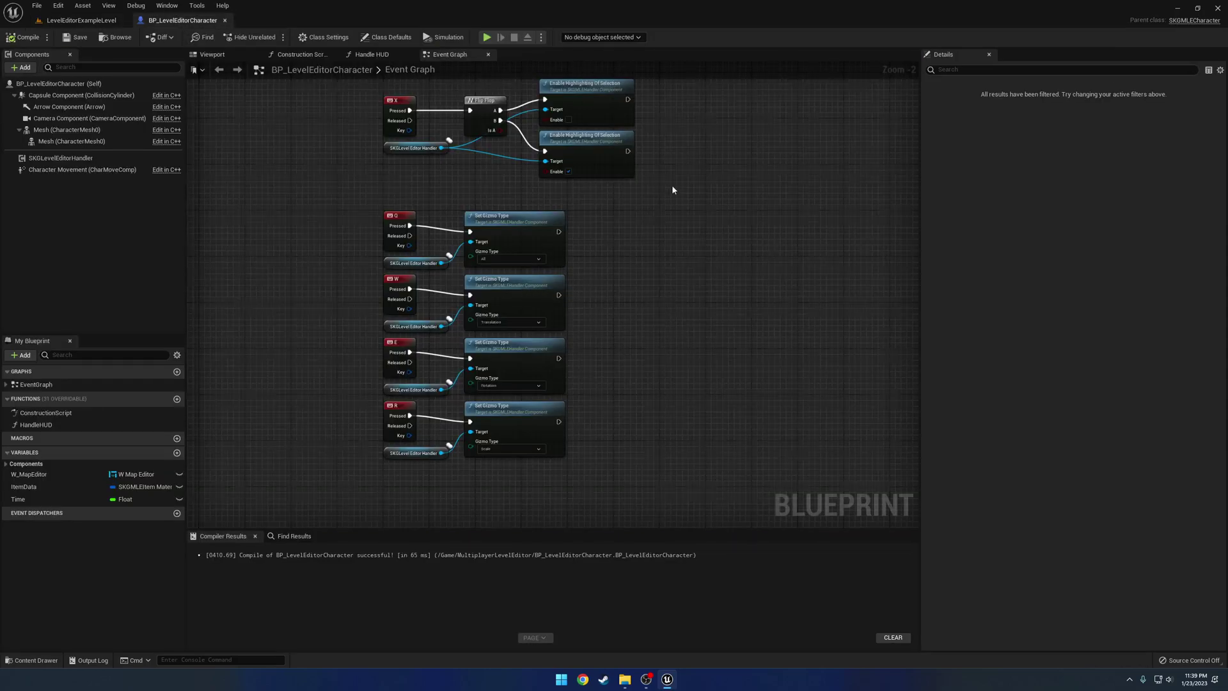
right_click_drag(672, 187, 672, 413)
right_click_drag(696, 310, 621, 470)
scroll(641, 427, "down", 2)
scroll(641, 427, "down", 1)
right_click_drag(697, 429, 347, 420)
scroll(428, 397, "up", 4)
right_click_drag(478, 340, 222, 365)
Open GM_Example from the example level, set its Default Pawn Class to BP_ThirdPersonCharacter, and dock it with the other open editors
left_click(81, 20)
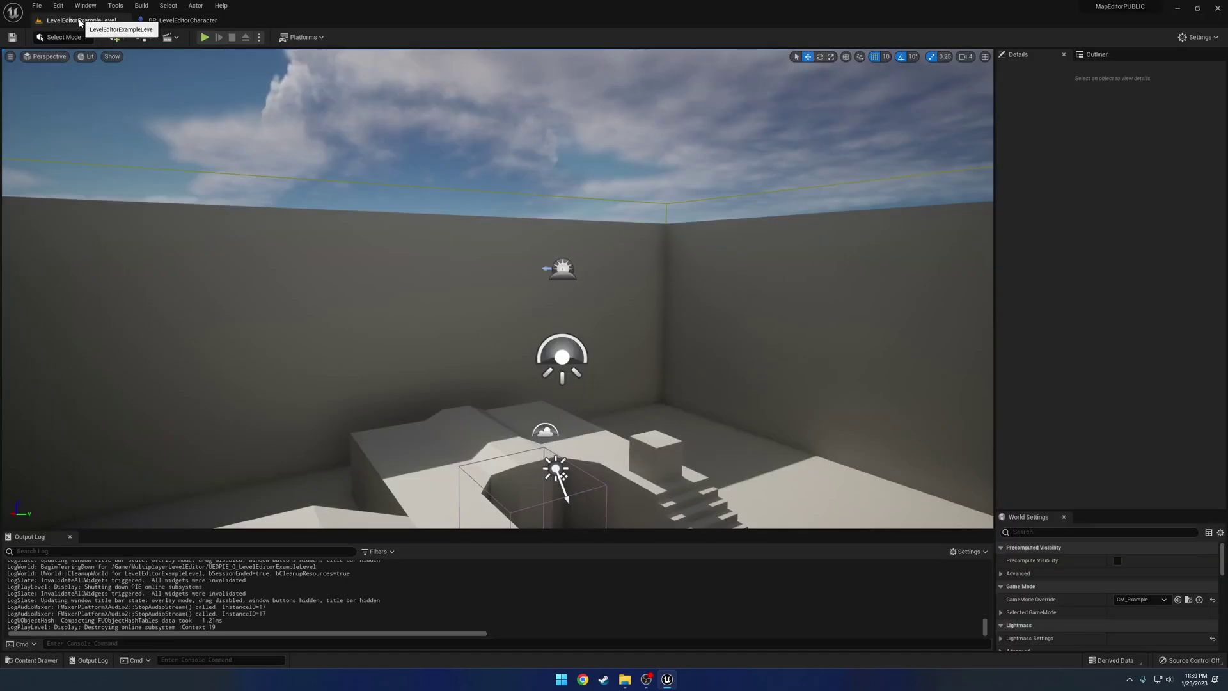
key("ctrl+space")
double_click(517, 590)
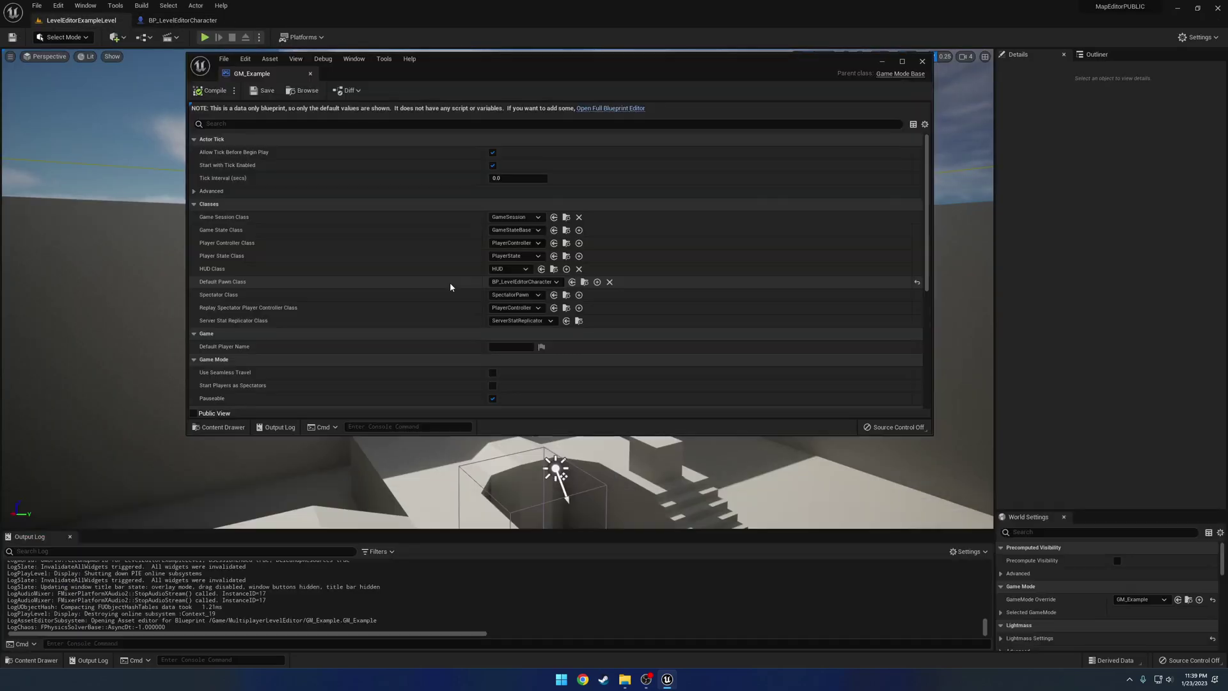
left_click(535, 282)
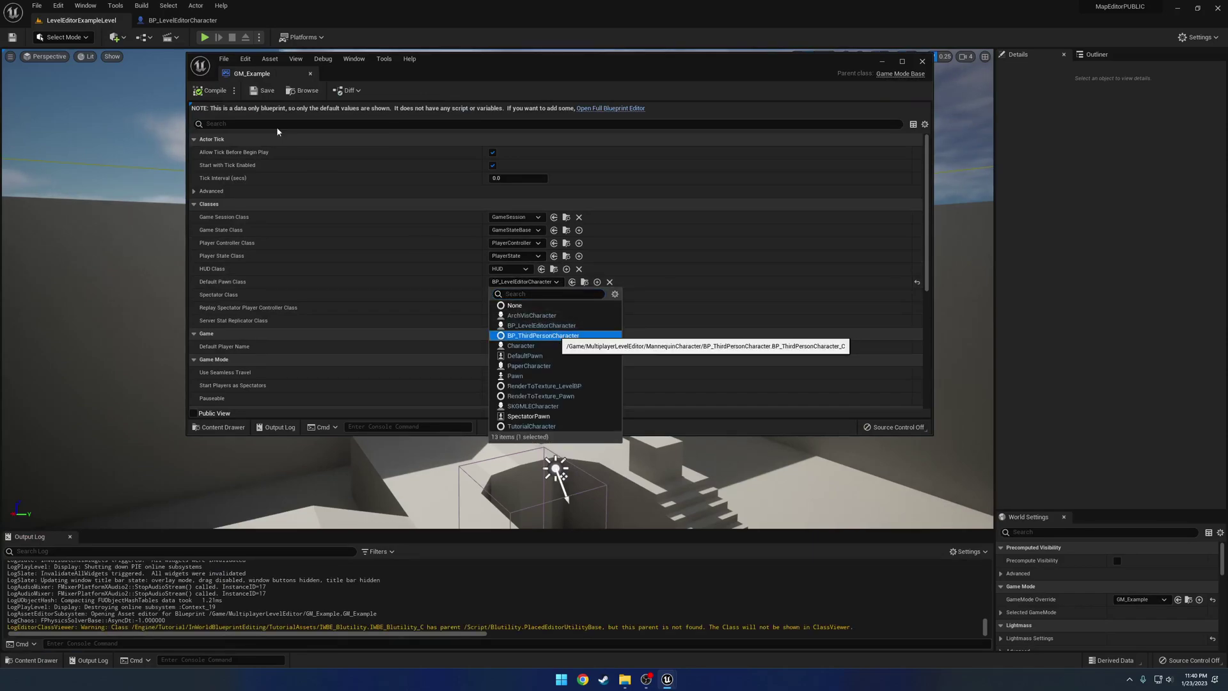
left_click(555, 337)
left_click_drag(252, 74, 263, 23)
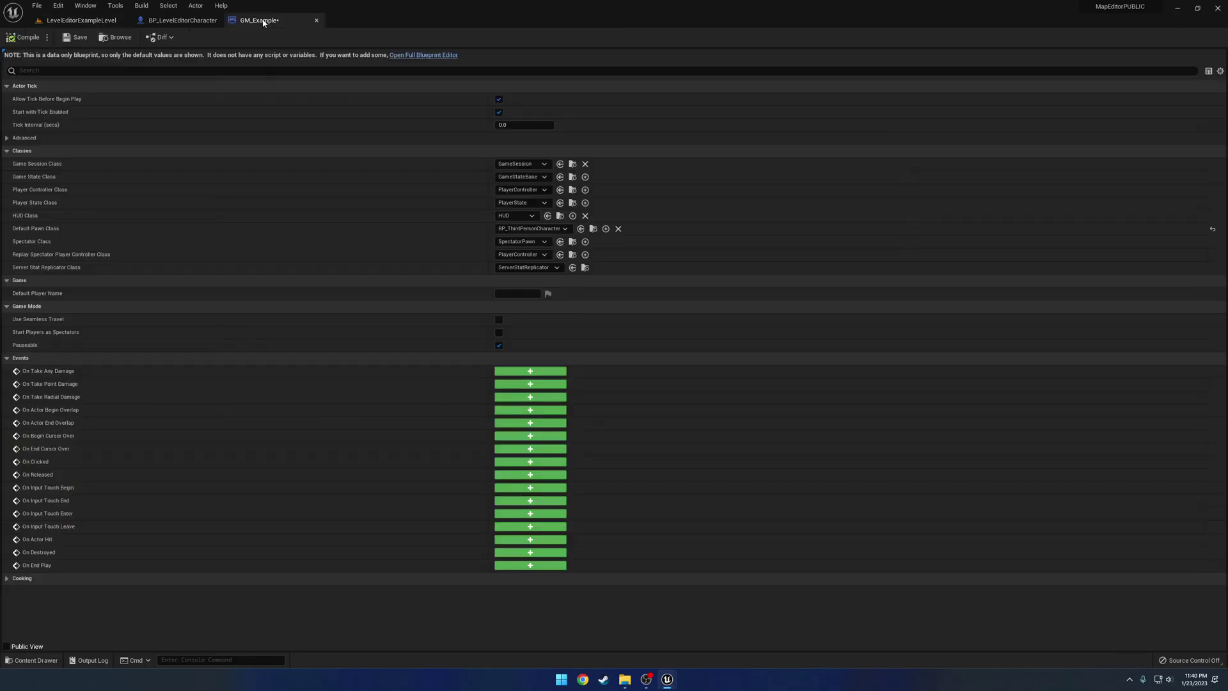
Play the example level and run and jump the third-person character onto the blue-and-red blocks
left_click(108, 20)
left_click(368, 193)
key("w")
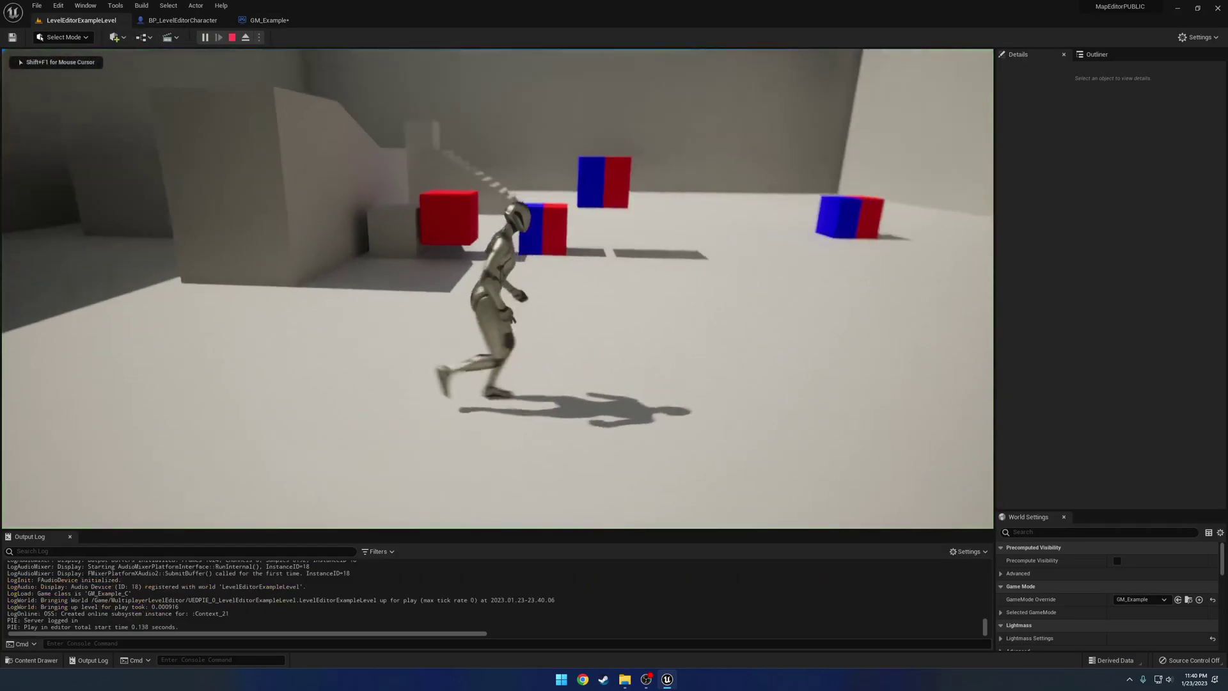
key("space")
key("space")
key("w")
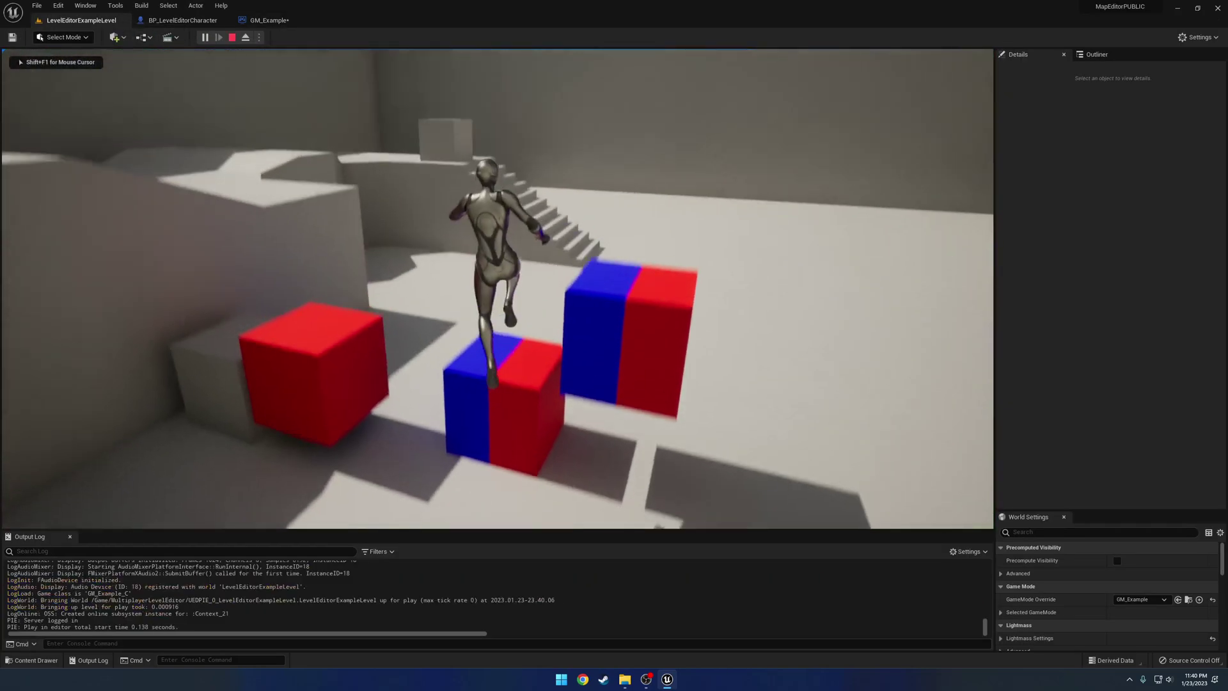
key("d")
Switch to the in-game level editor and move the blue-and-red blocks vertically with the gizmo, leaving them raised above the character
key("Tab")
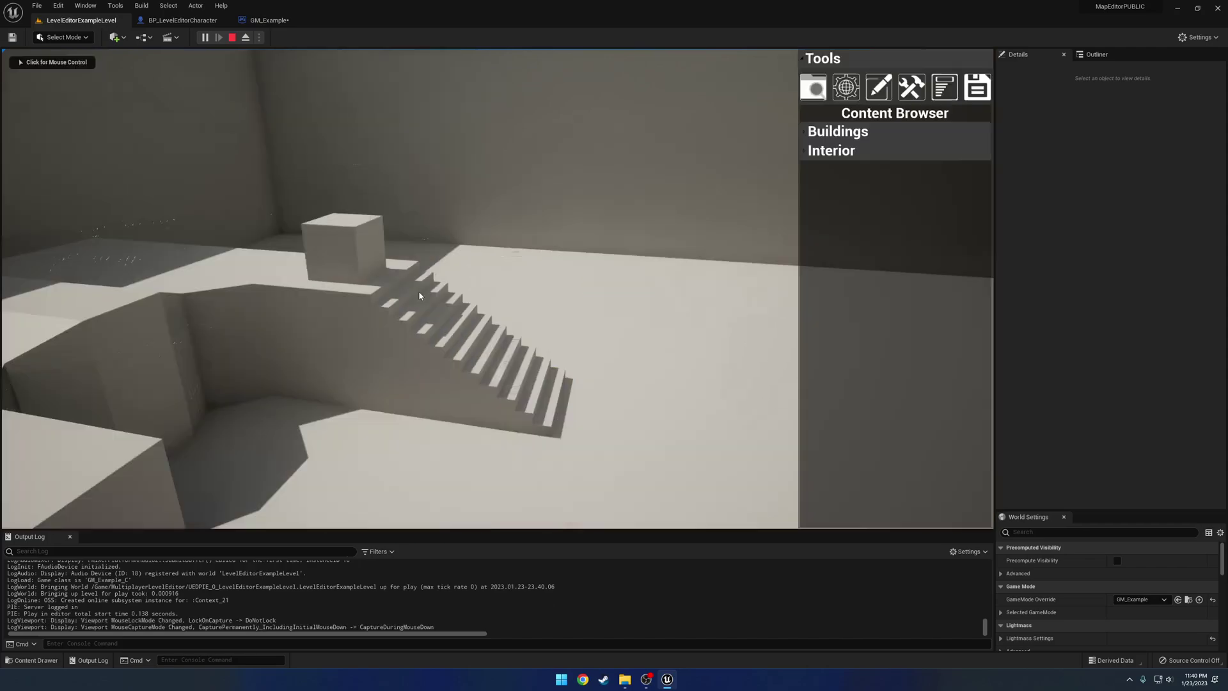
key("s")
right_click_drag(418, 290, 448, 320)
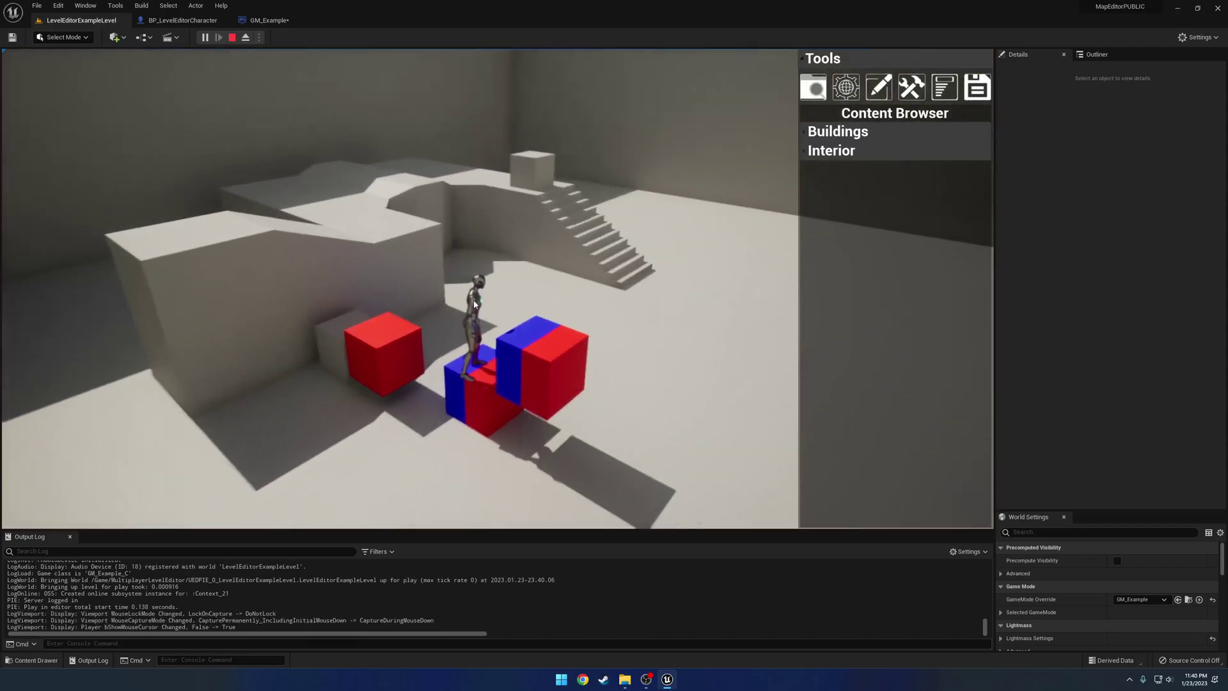
left_click(516, 358)
left_click_drag(489, 387, 482, 298)
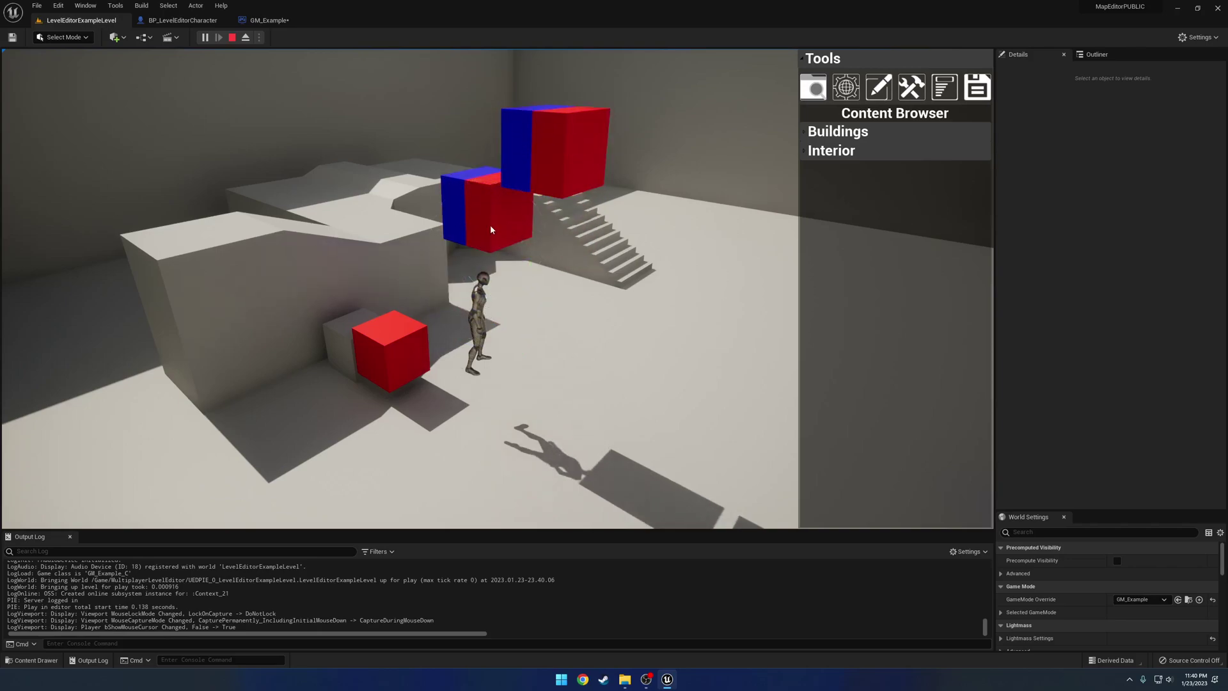
left_click_drag(484, 214, 536, 299)
mouse_move(536, 299)
right_mouse_down()
mouse_move(575, 301)
mouse_move(539, 313)
right_mouse_up()
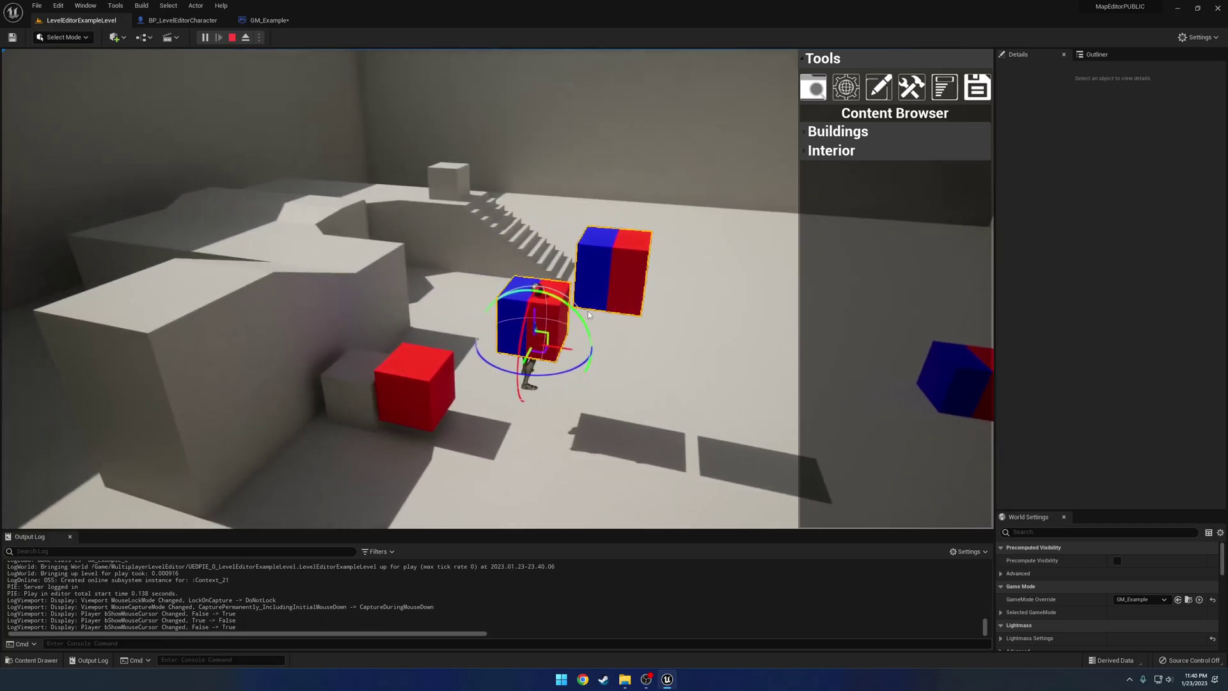
left_click_drag(537, 312, 536, 215)
Rotate the large grey block beside the red cube with the in-game gizmo
left_click(357, 322)
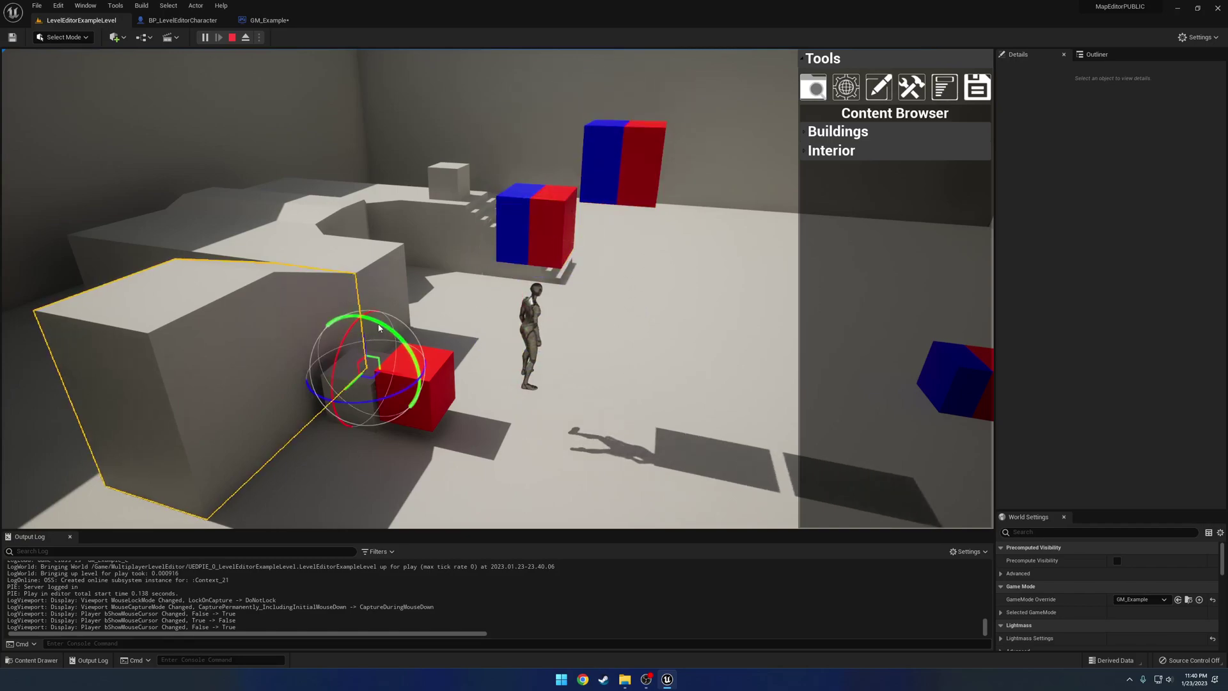
left_click_drag(380, 327, 415, 374)
right_click_drag(415, 374, 390, 368)
Return to the third-person character, jump around the moved blocks, toggle back to the level editor and end the play session
key("Tab")
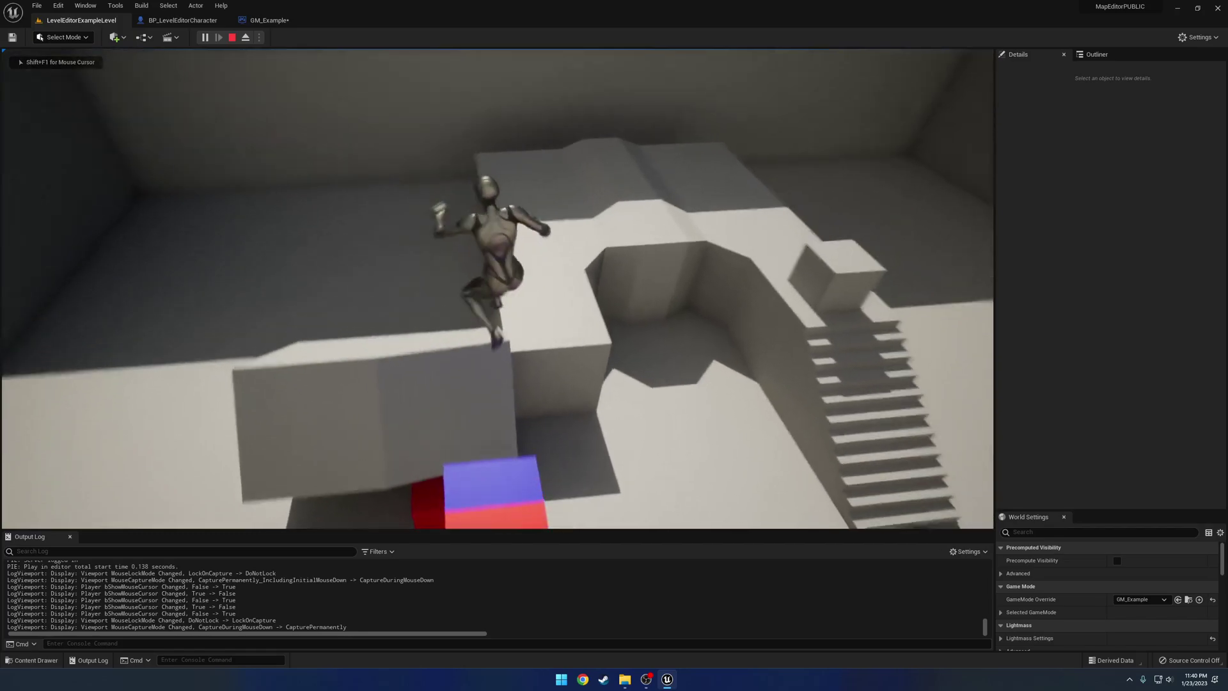
key("space")
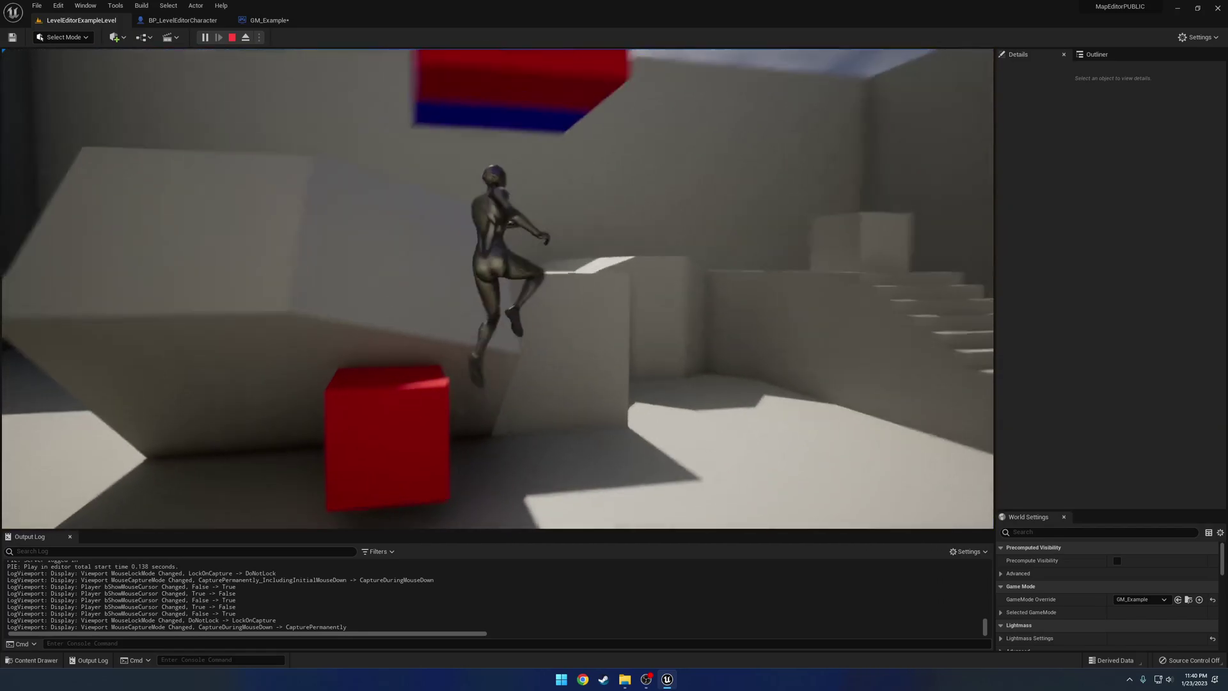
key("Tab")
key("space")
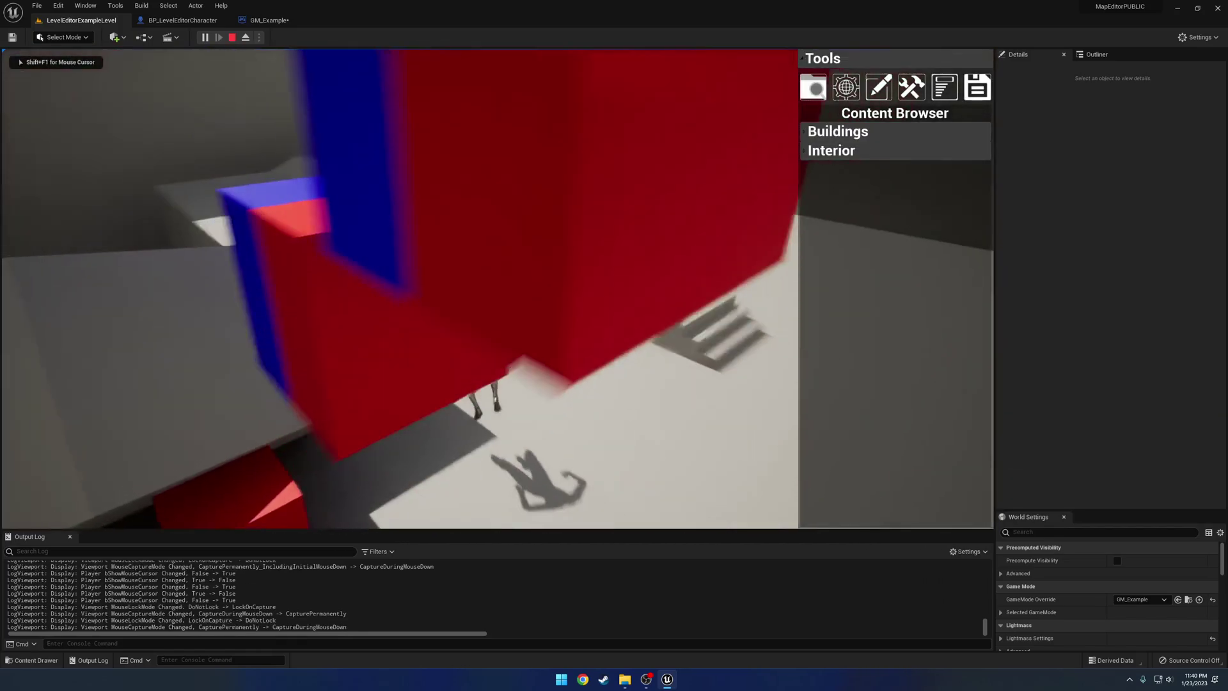
key("Escape")
Set GM_Example's Default Pawn Class to BP_LevelEditorCharacter, close the game mode and save the changes
left_click(307, 20)
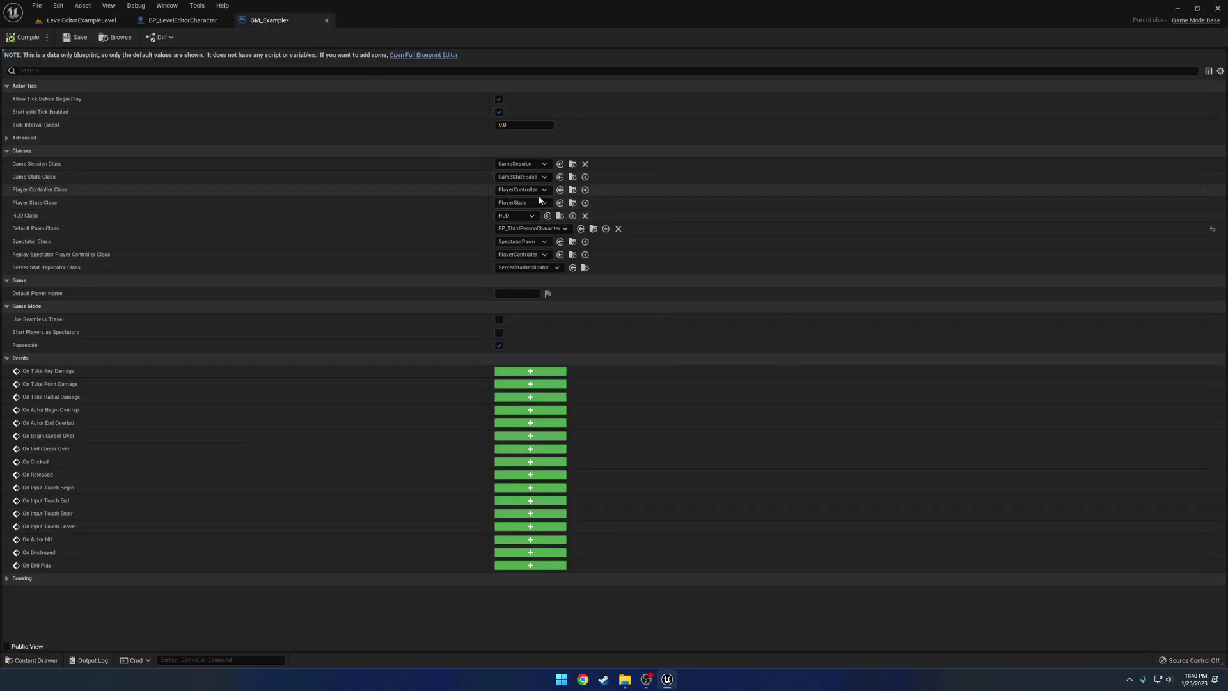
left_click(531, 228)
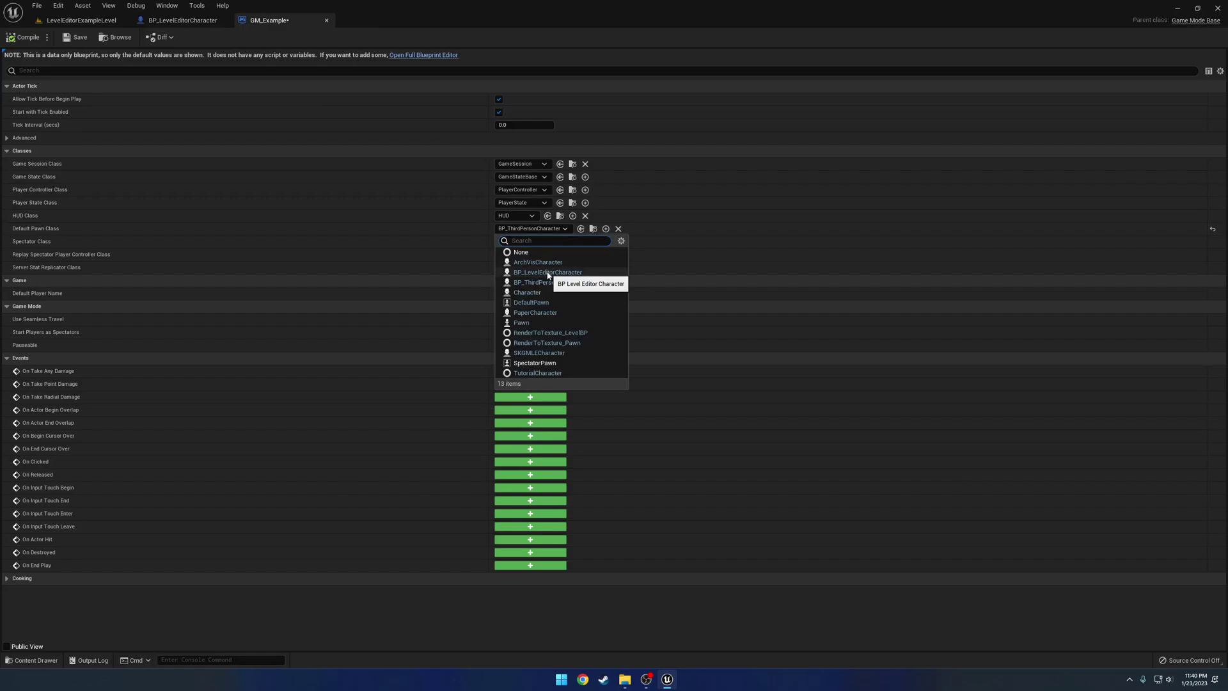
left_click(548, 273)
left_click(326, 20)
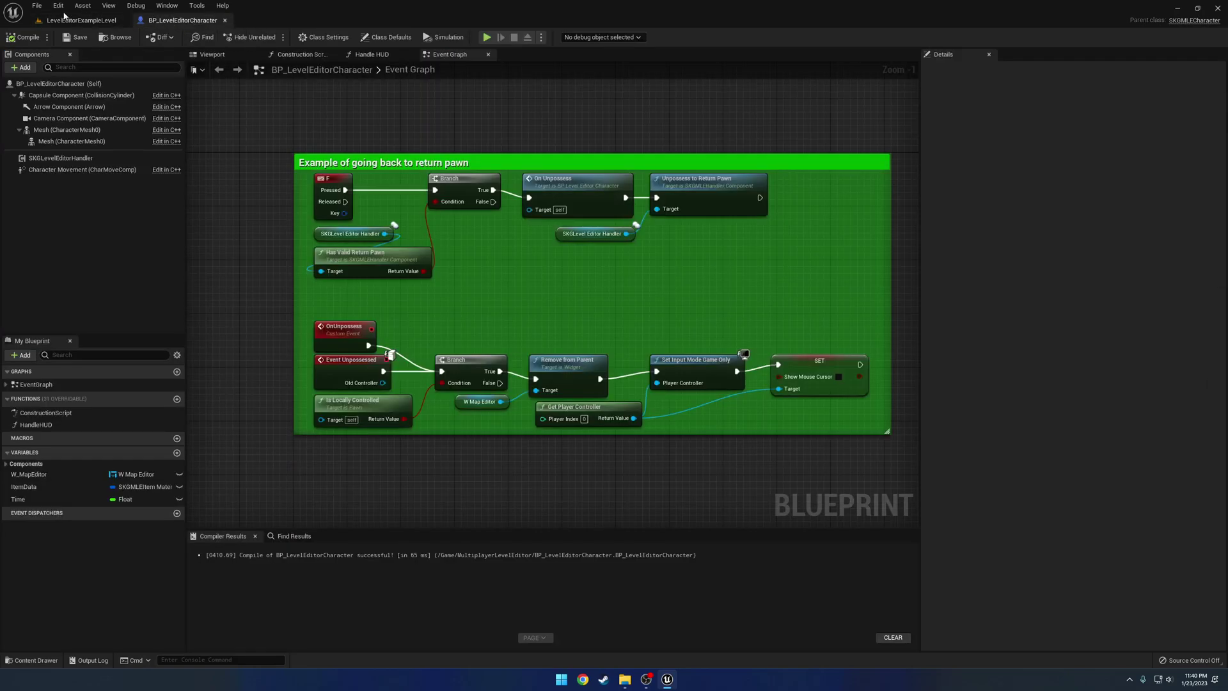
left_click(38, 6)
left_click(72, 53)
Survey the whole BP_LevelEditorCharacter event graph, including its input events and the return pawn example
scroll(314, 238, "down", 1)
scroll(307, 242, "down", 7)
right_click_drag(274, 247, 635, 275)
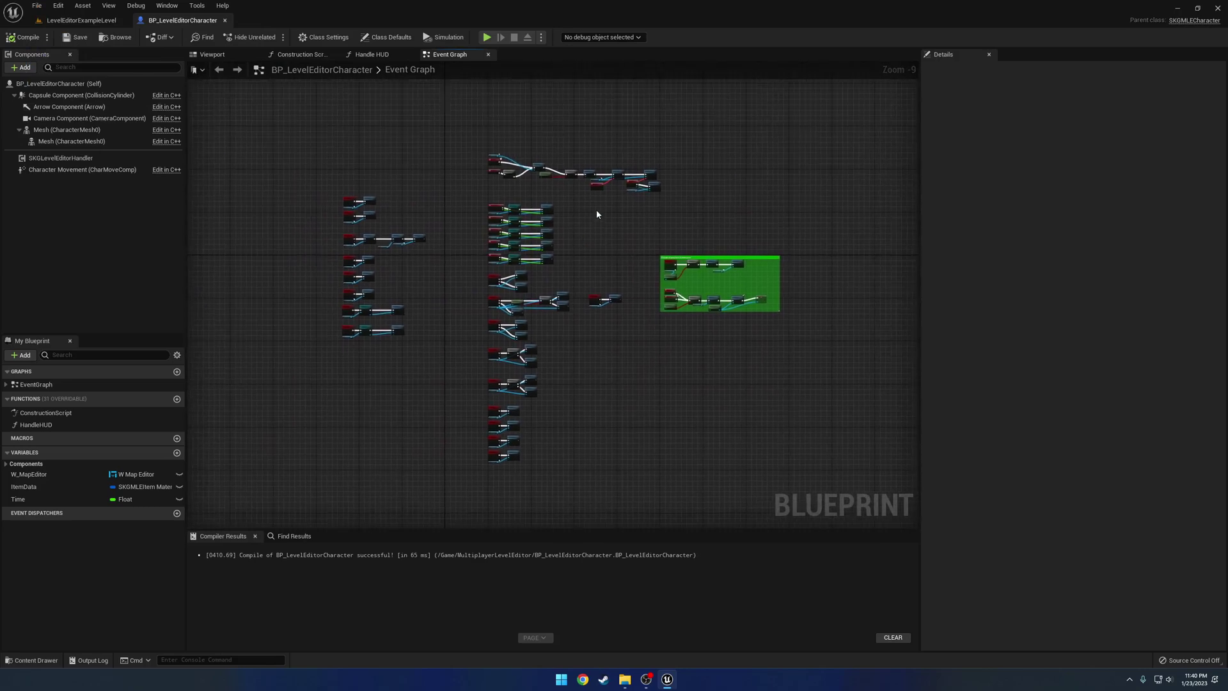
scroll(430, 230, "up", 4)
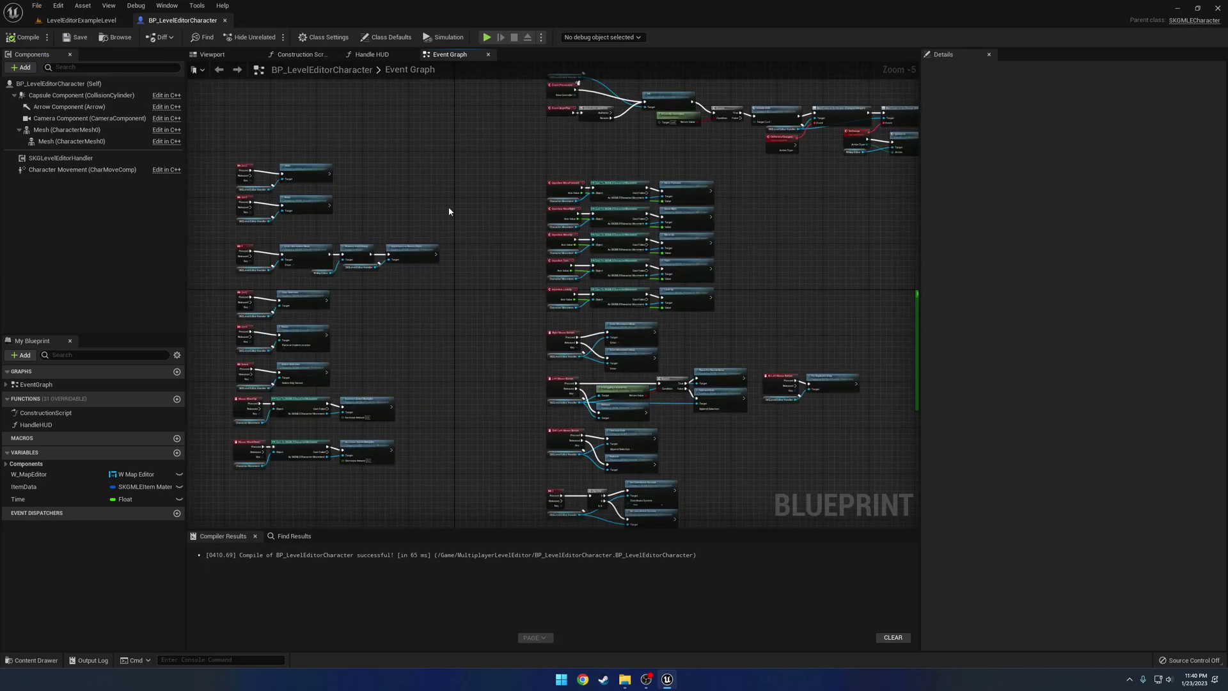
right_click_drag(449, 203, 372, 189)
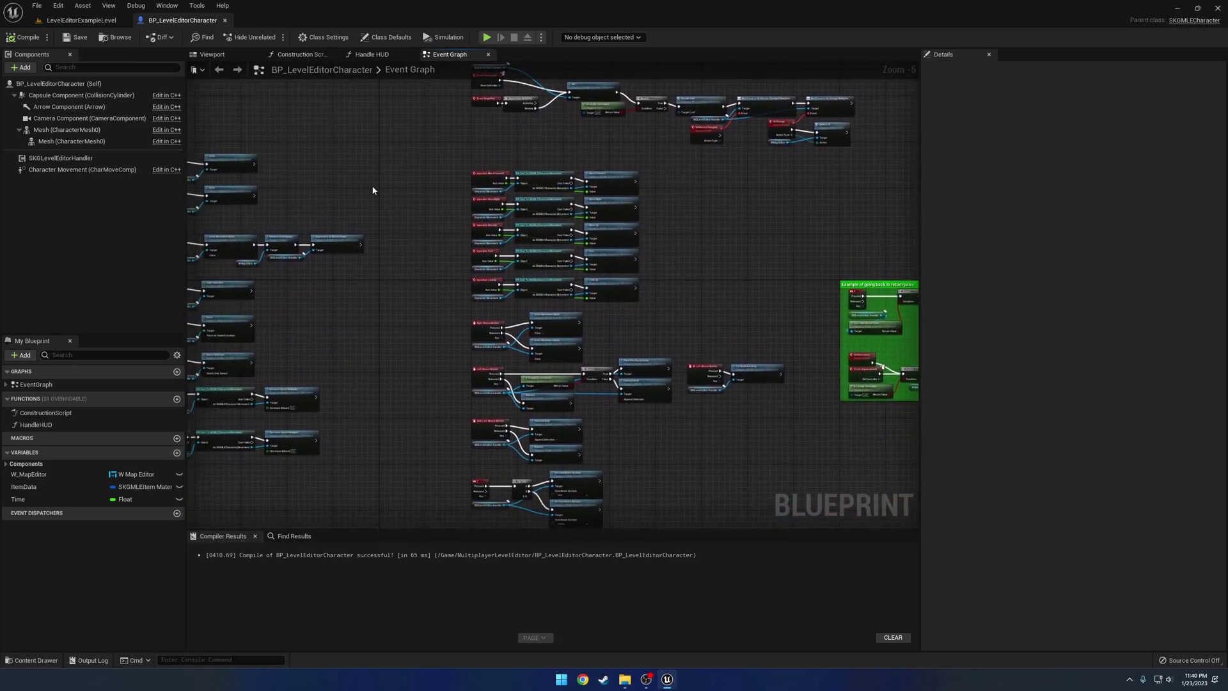